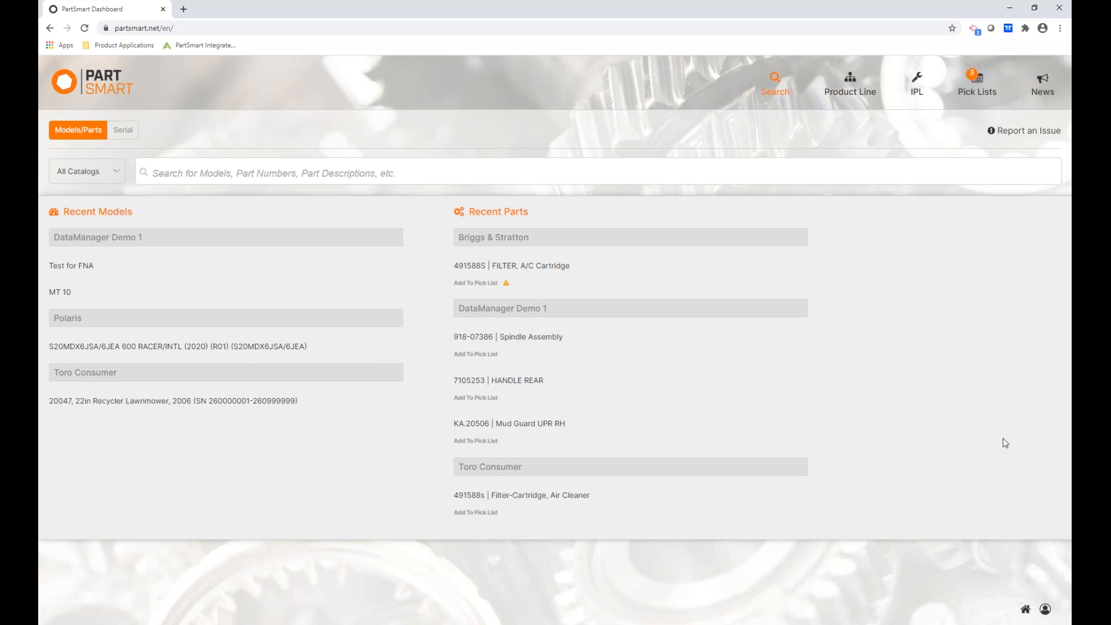
Open the account menu from the user icon at the bottom right of the dashboard.
left_click(1046, 613)
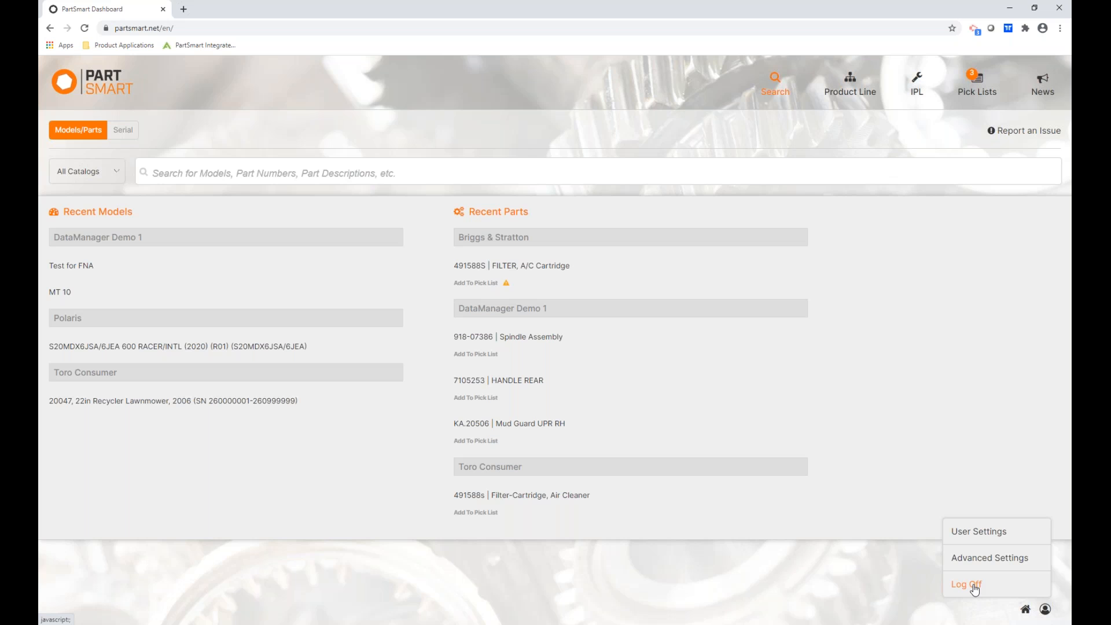
left_click(984, 536)
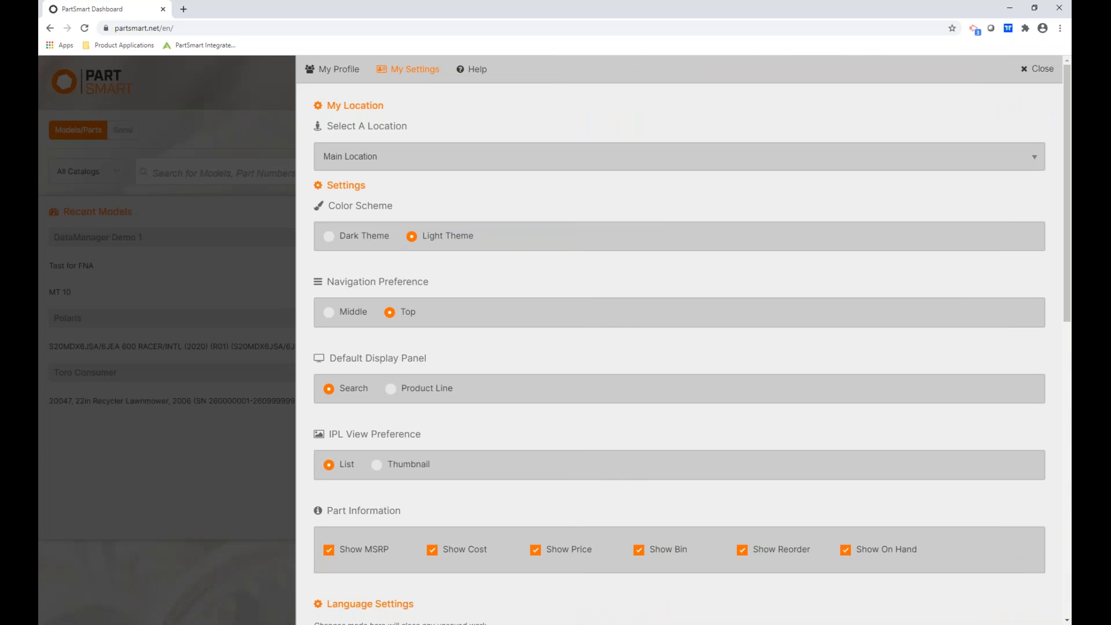
left_click(335, 75)
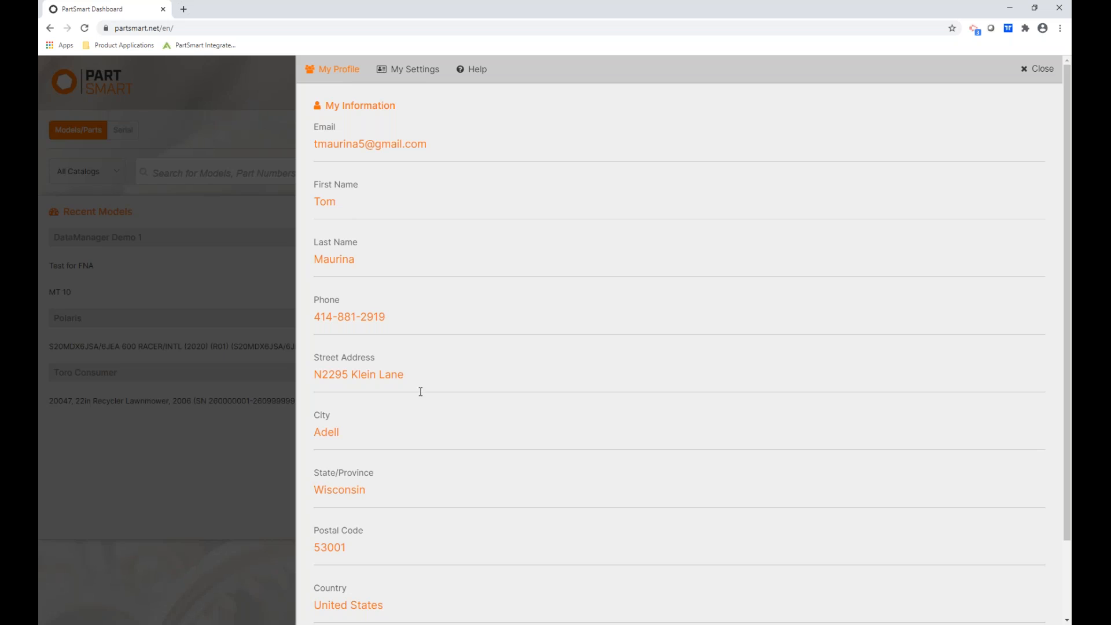
left_click(409, 74)
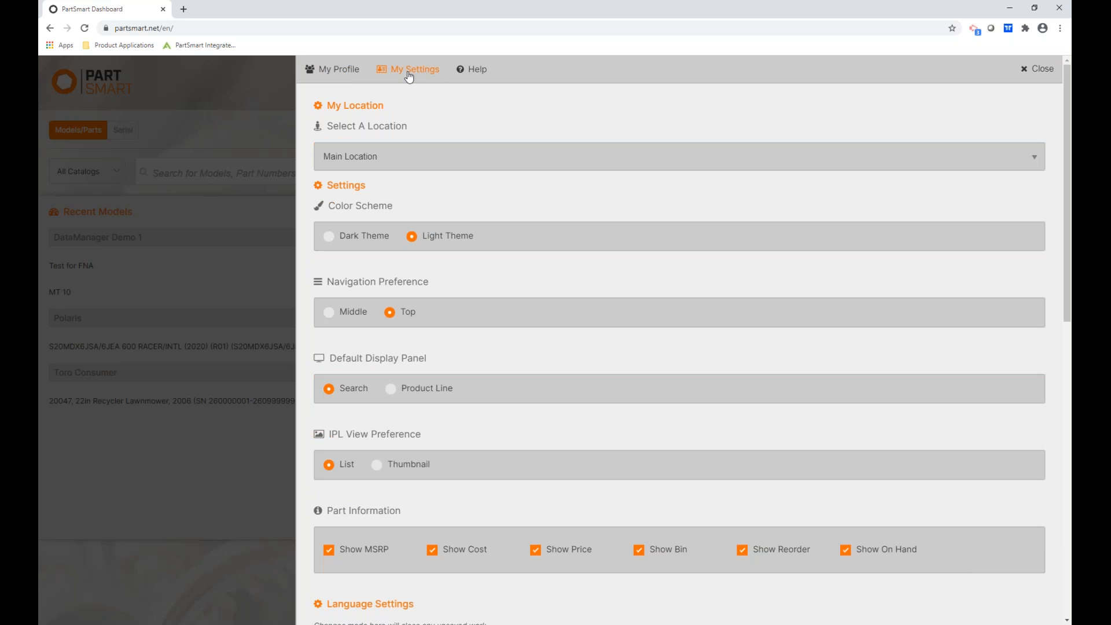
left_click(408, 155)
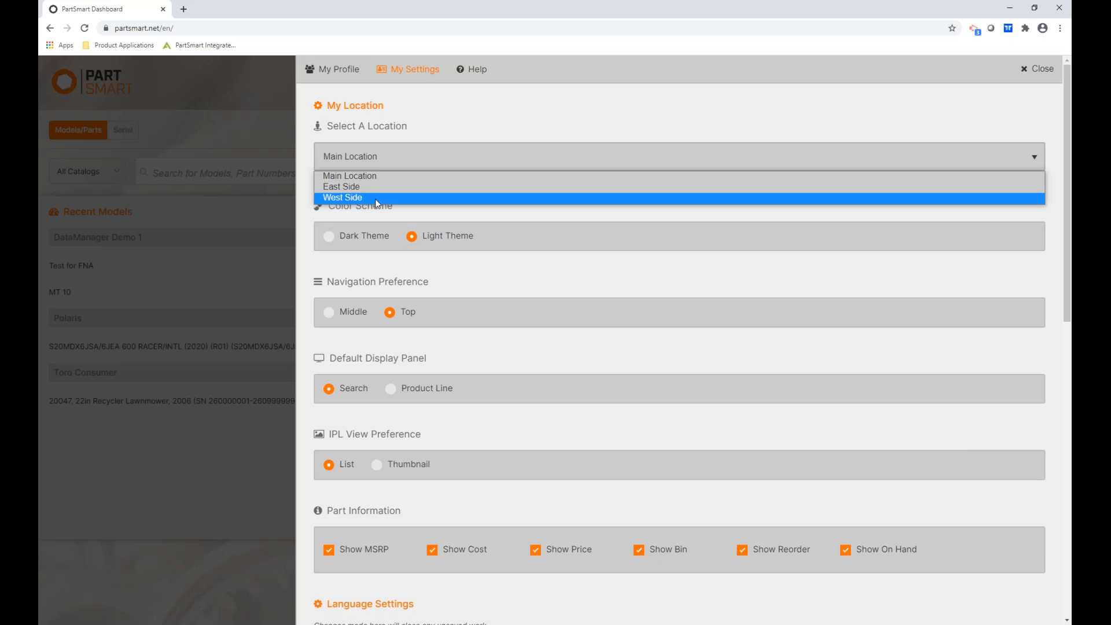
left_click(481, 78)
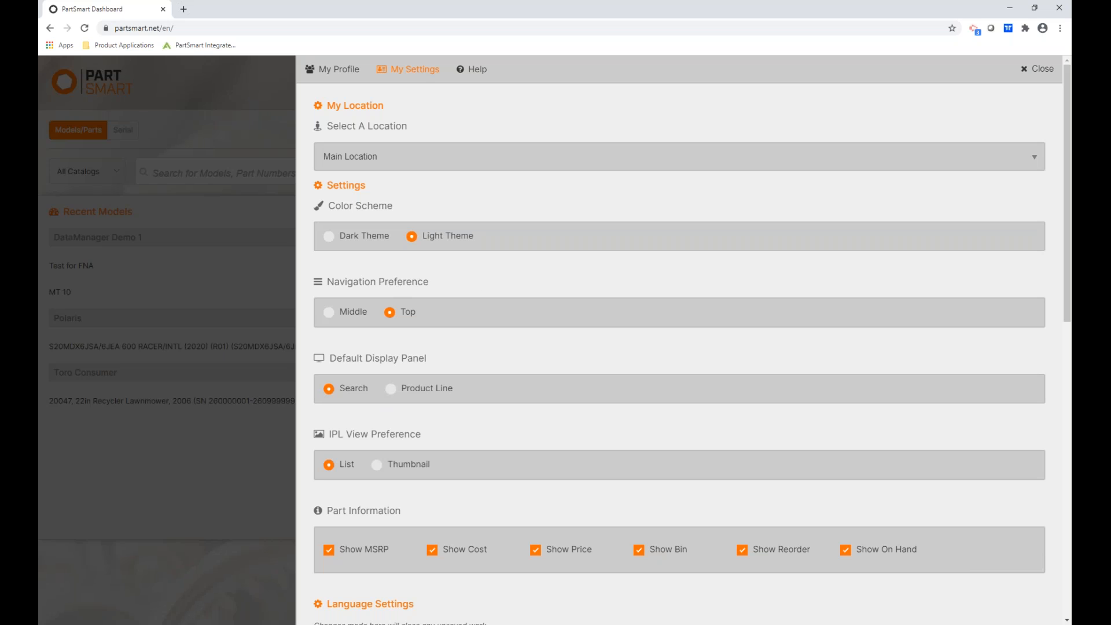
left_click(482, 71)
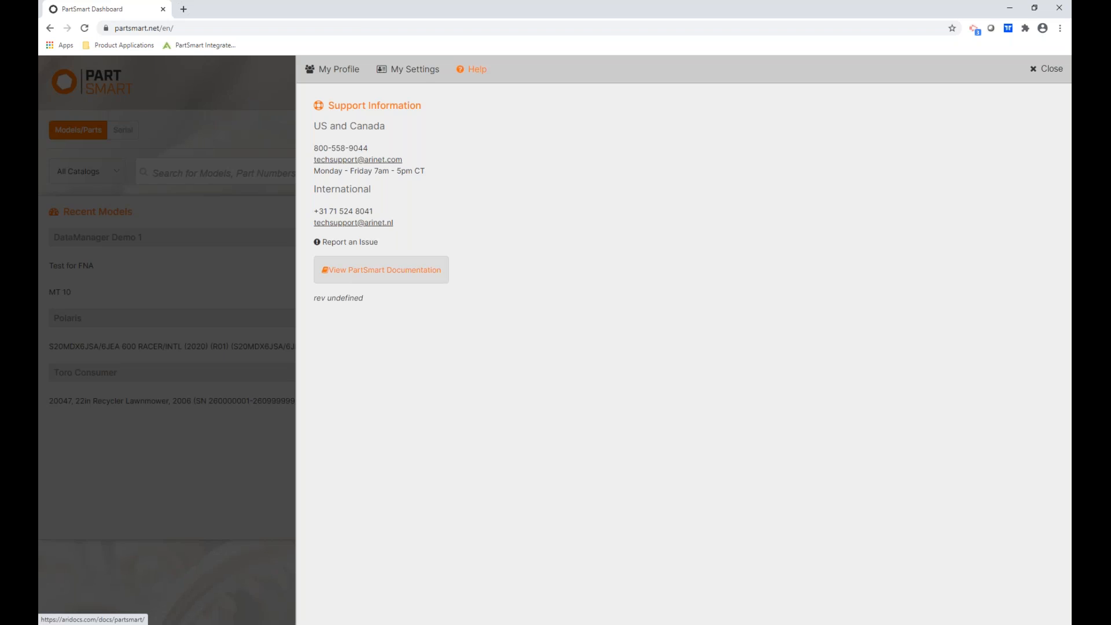
left_click(1047, 72)
left_click(1045, 609)
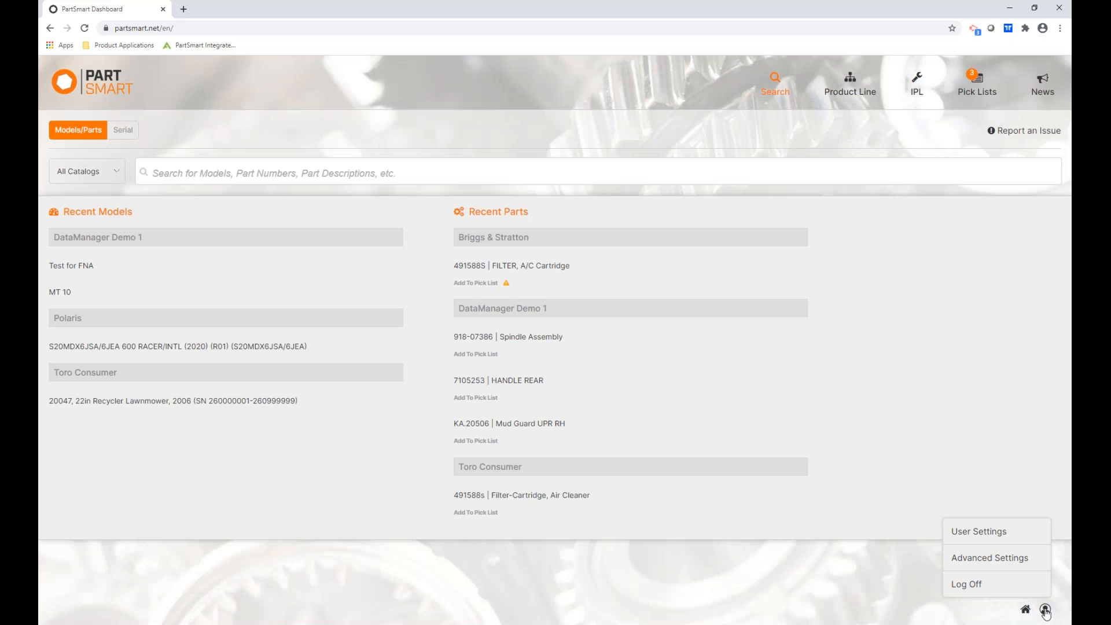
In Advanced Settings, add a user with first name, last name, e-mail, and Main Location and East Side access.
left_click(993, 560)
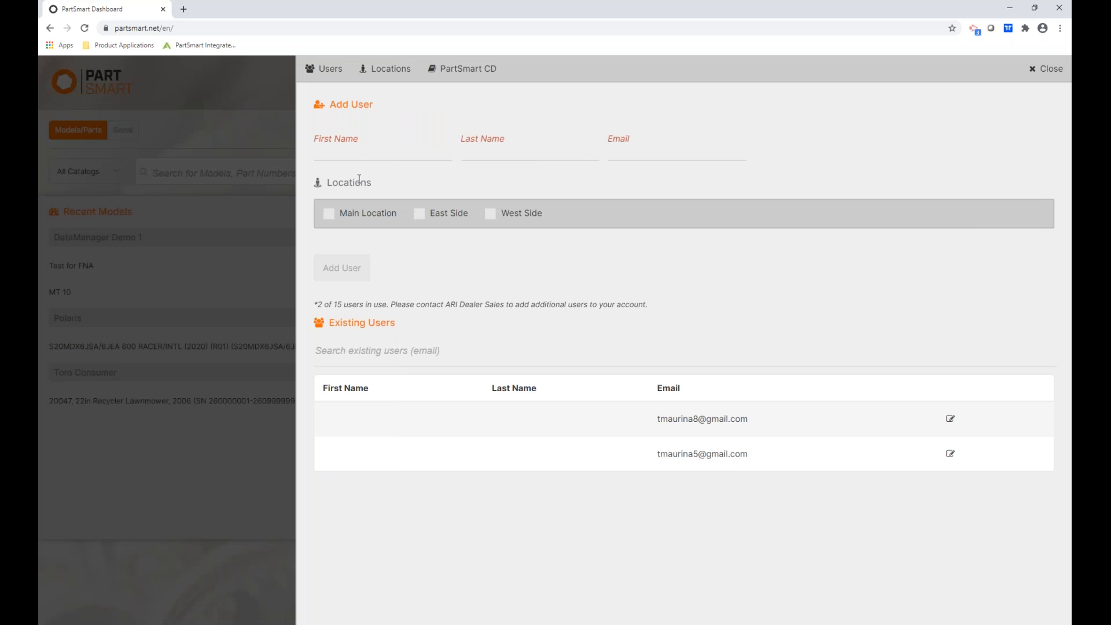
left_click(328, 157)
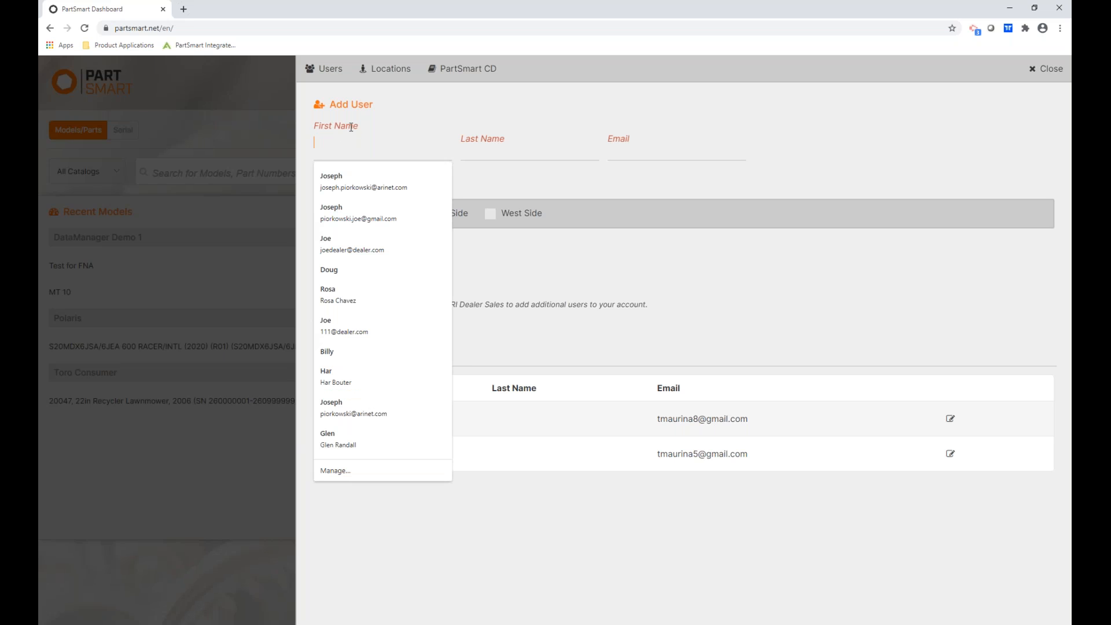
type("Joe")
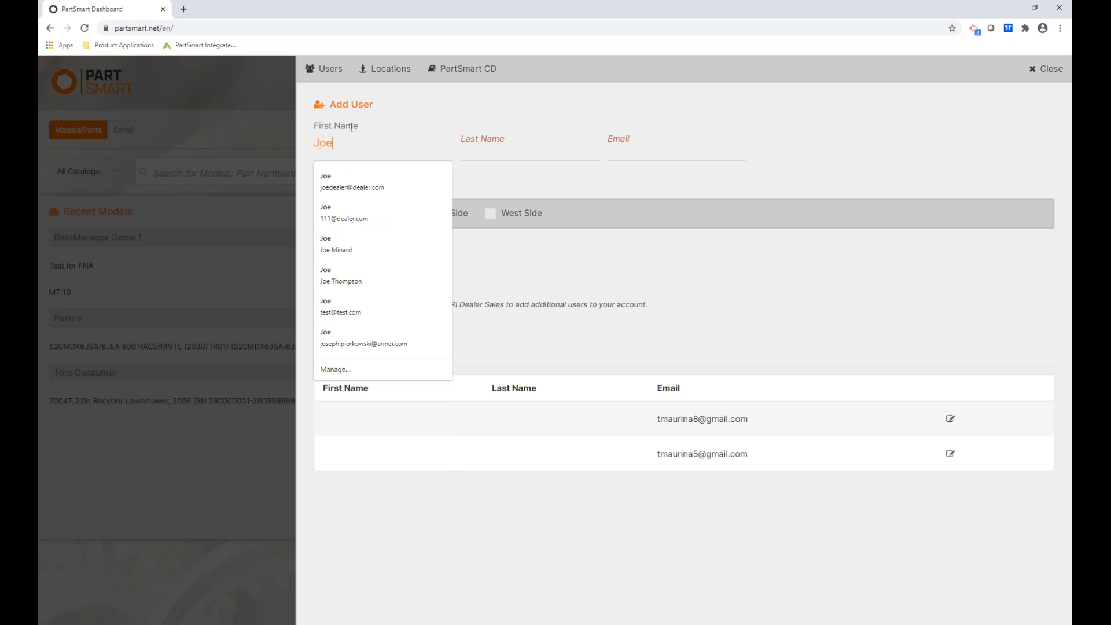
key("Tab")
type("Smith")
key("Tab")
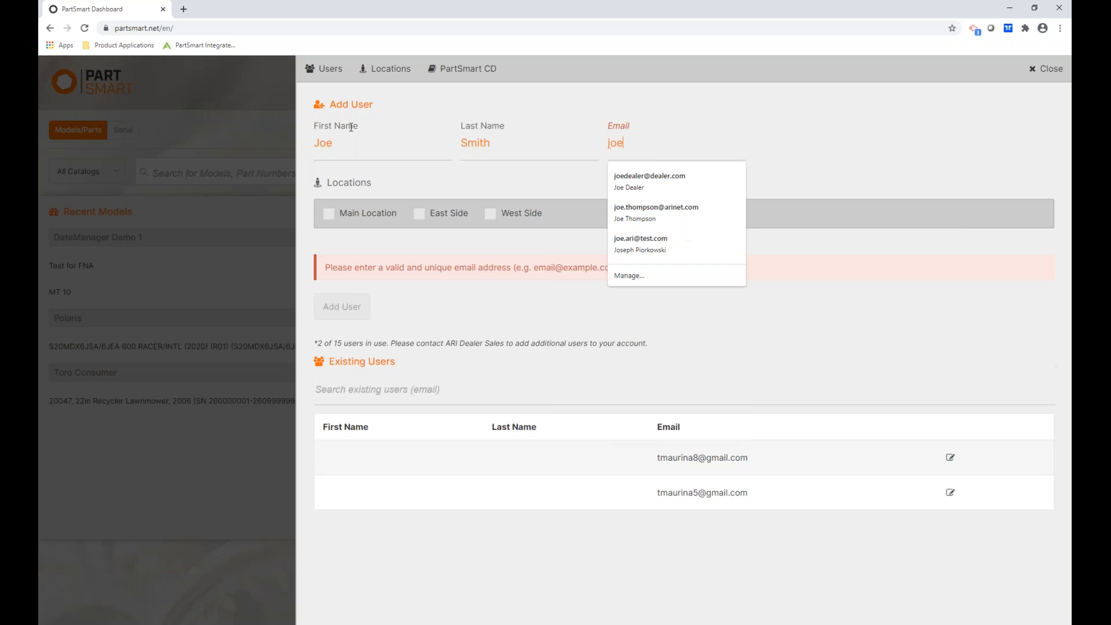
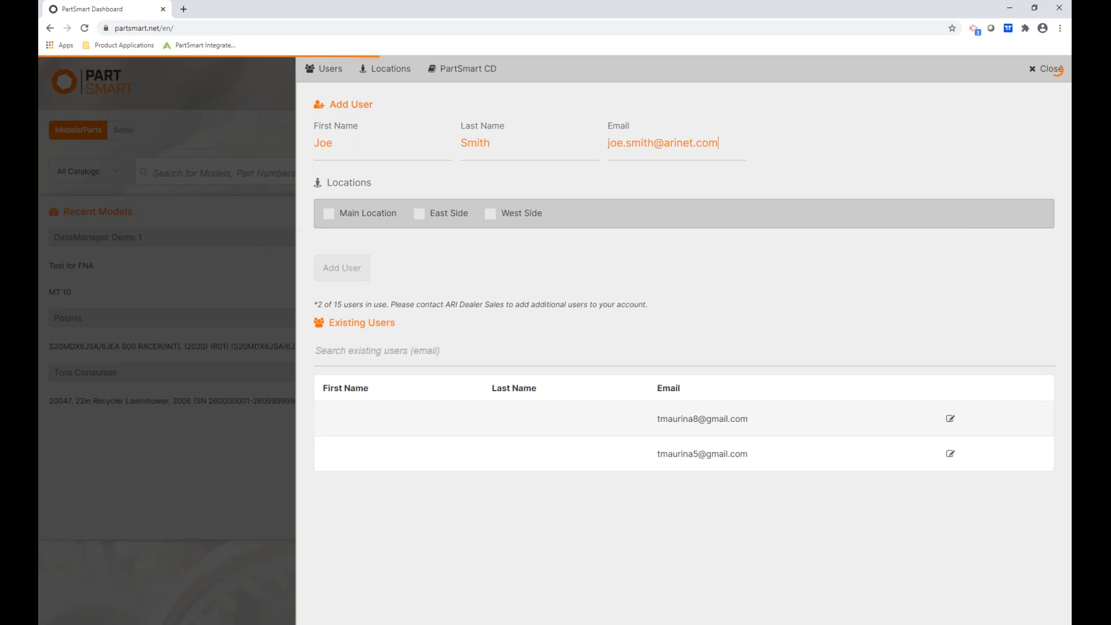
left_click(379, 222)
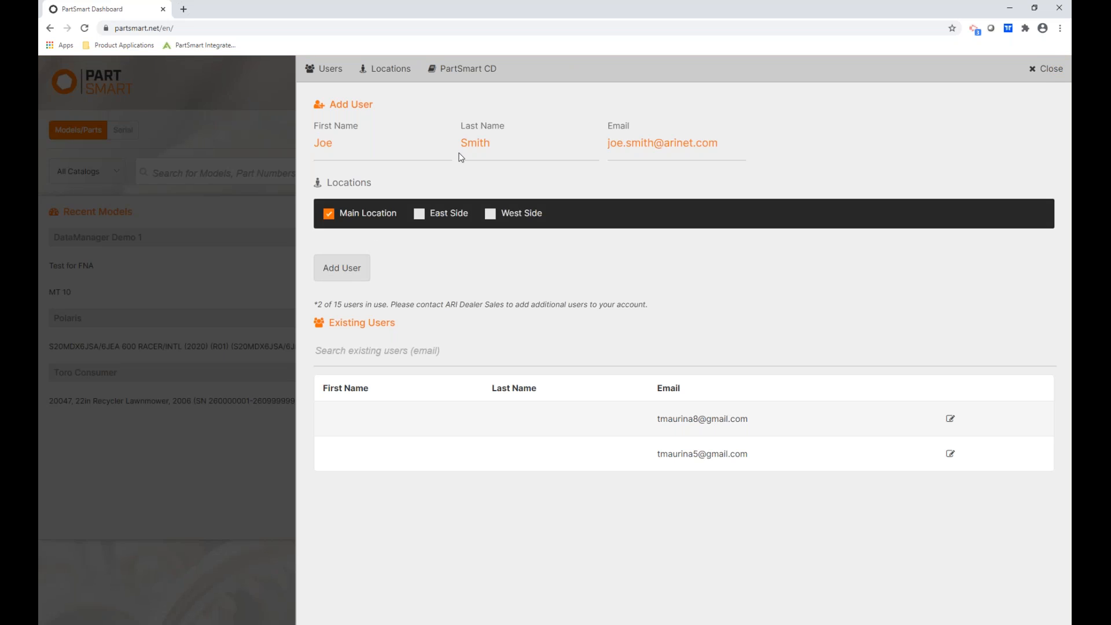
left_click(420, 215)
left_click(338, 275)
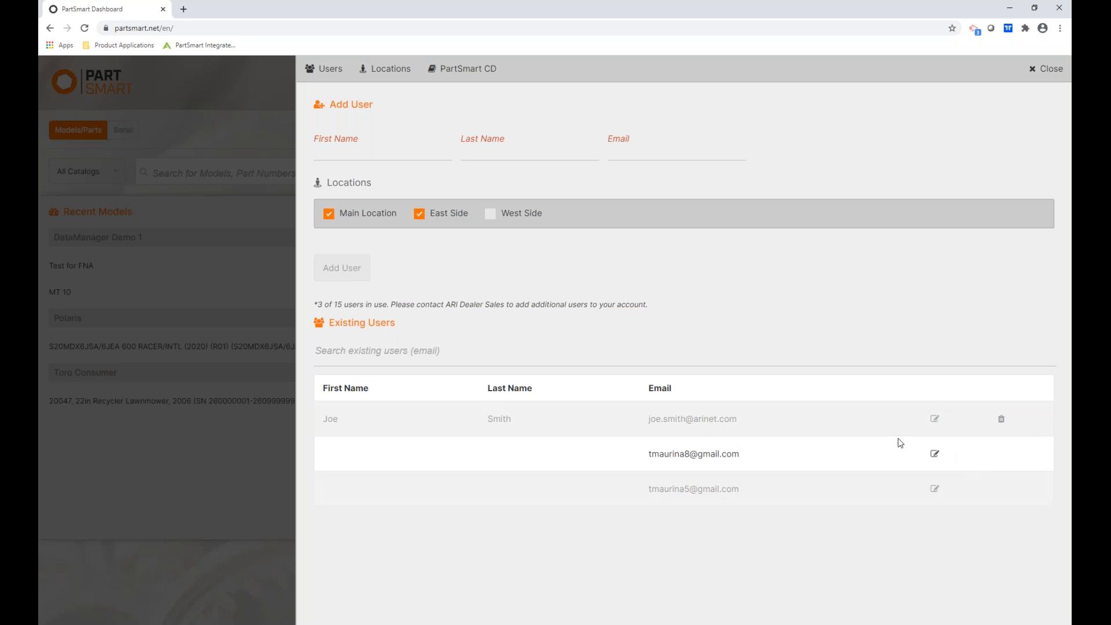
Add West Side to the new user's locations and update the user.
left_click(935, 421)
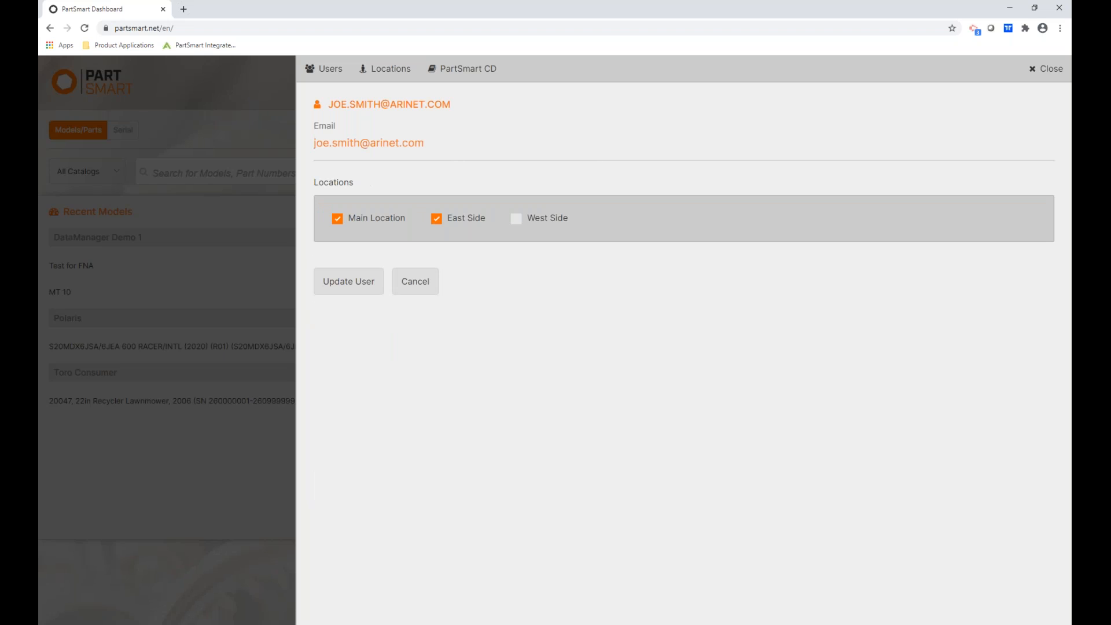
left_click(516, 218)
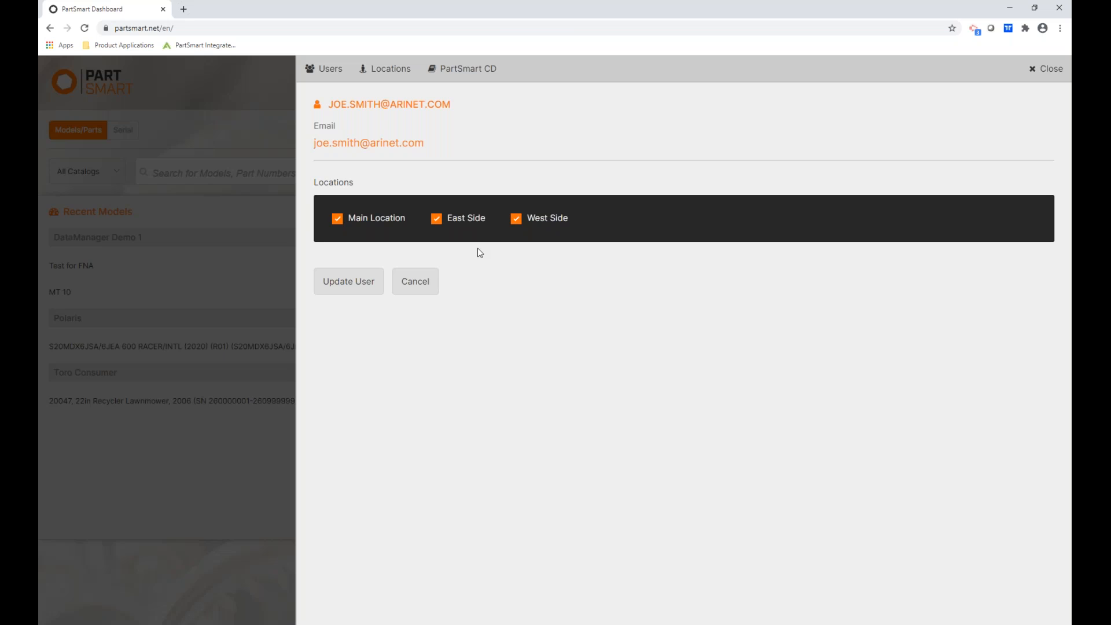
left_click(346, 284)
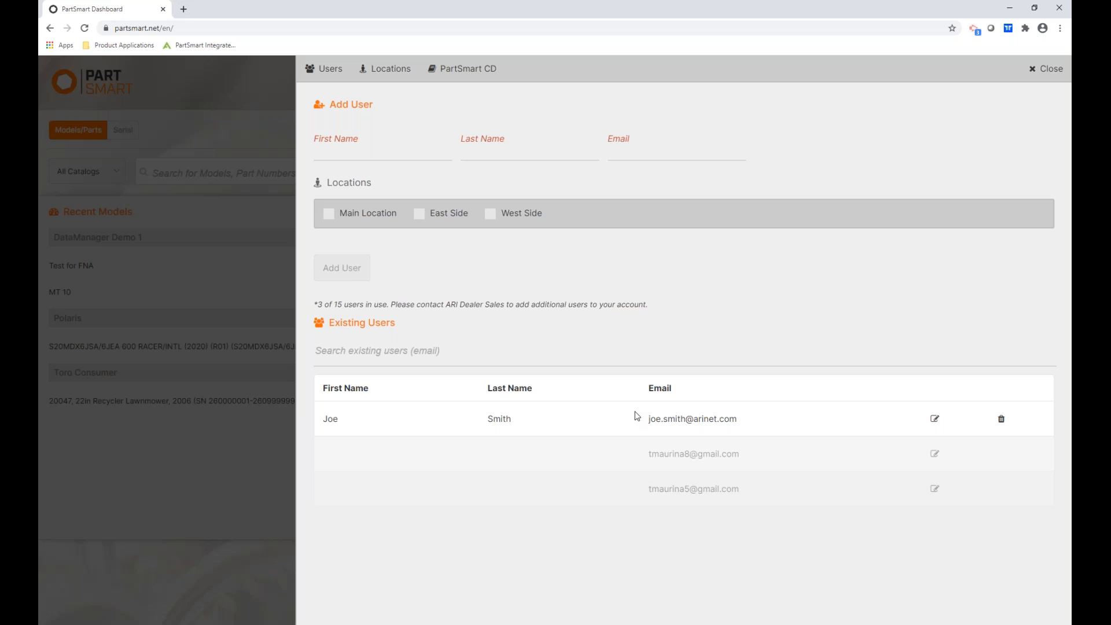
left_click(388, 69)
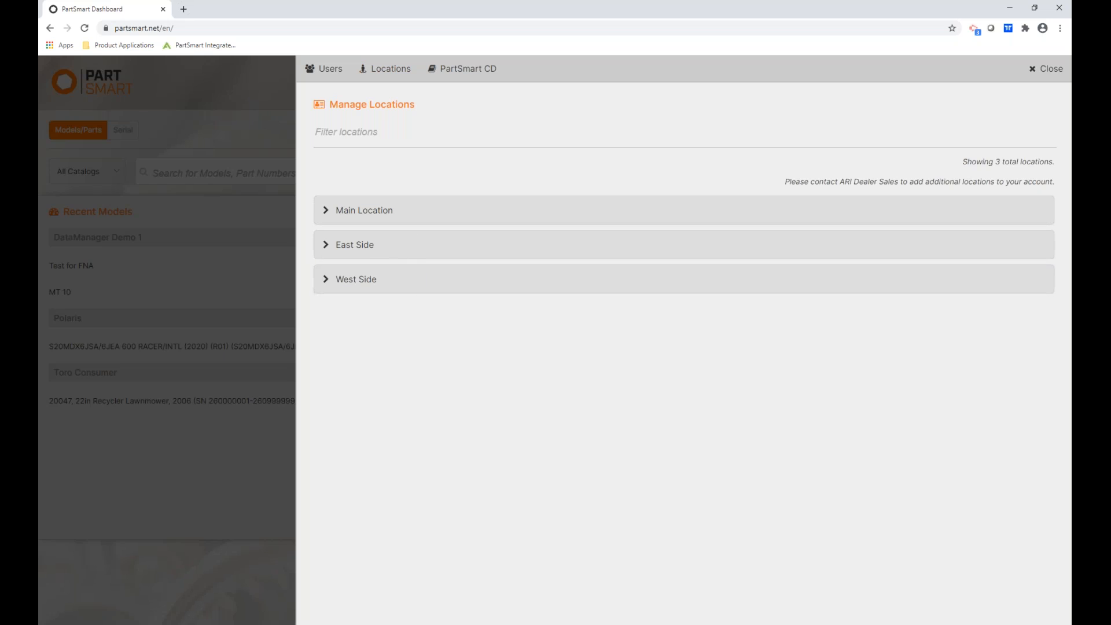
left_click(379, 215)
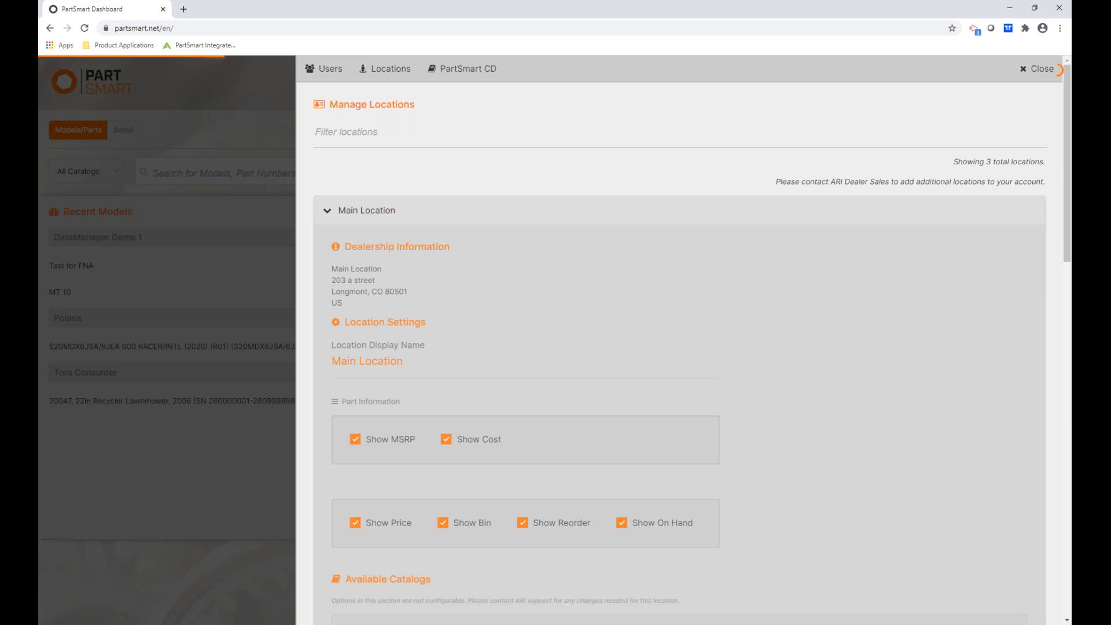
scroll(431, 237, "down", 1)
scroll(431, 237, "down", 1)
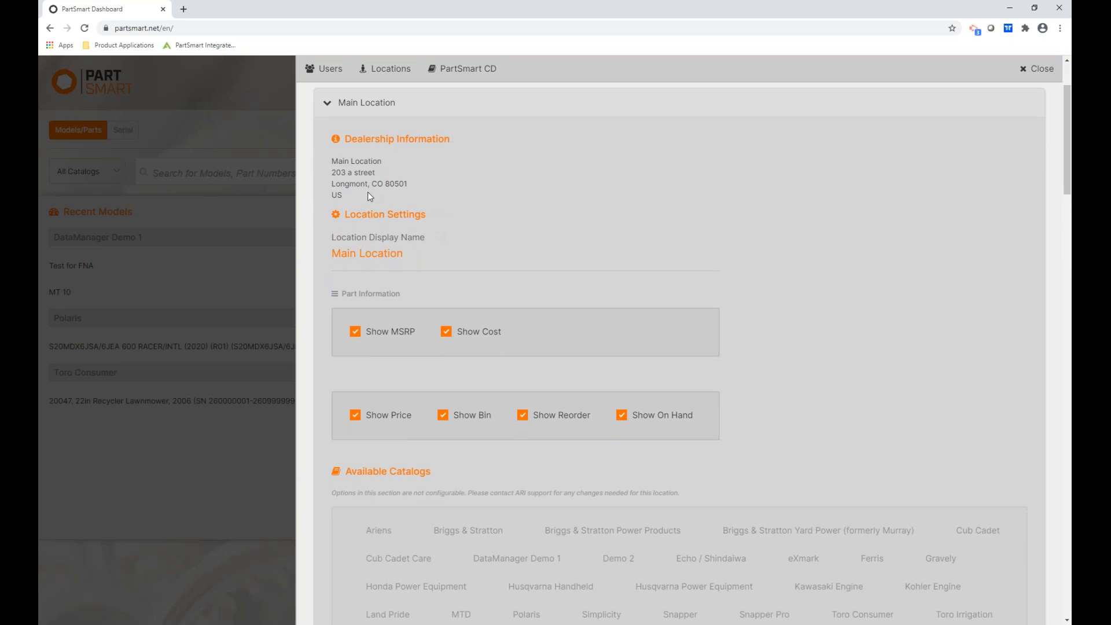
scroll(375, 226, "down", 1)
scroll(382, 256, "up", 1)
left_click(419, 106)
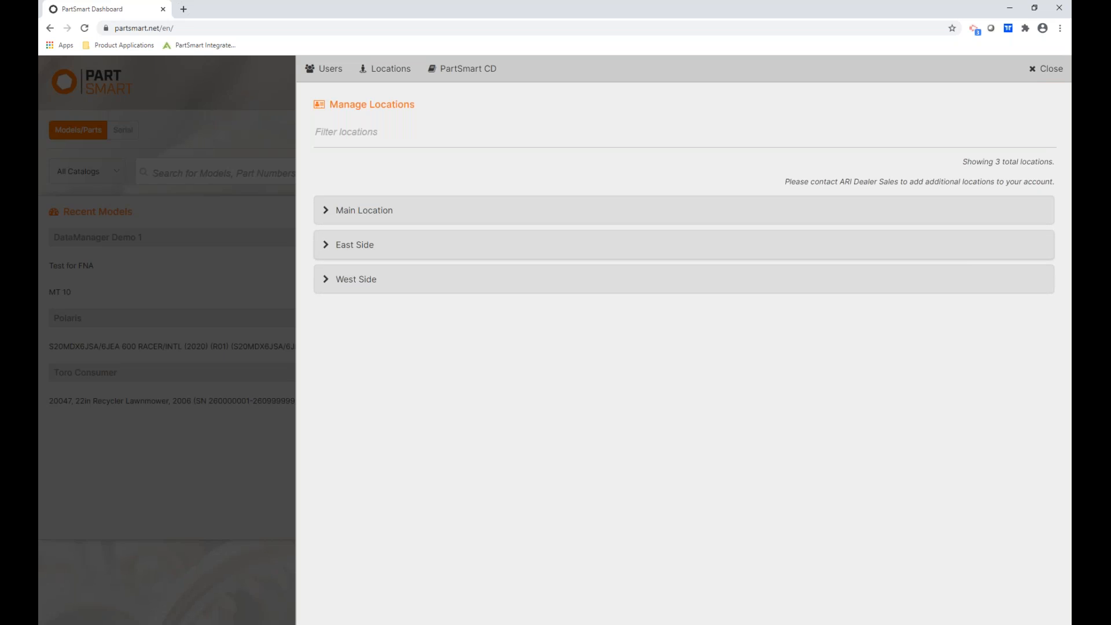
Expand Main Location and untick Show Reorder under Part Information.
left_click(411, 213)
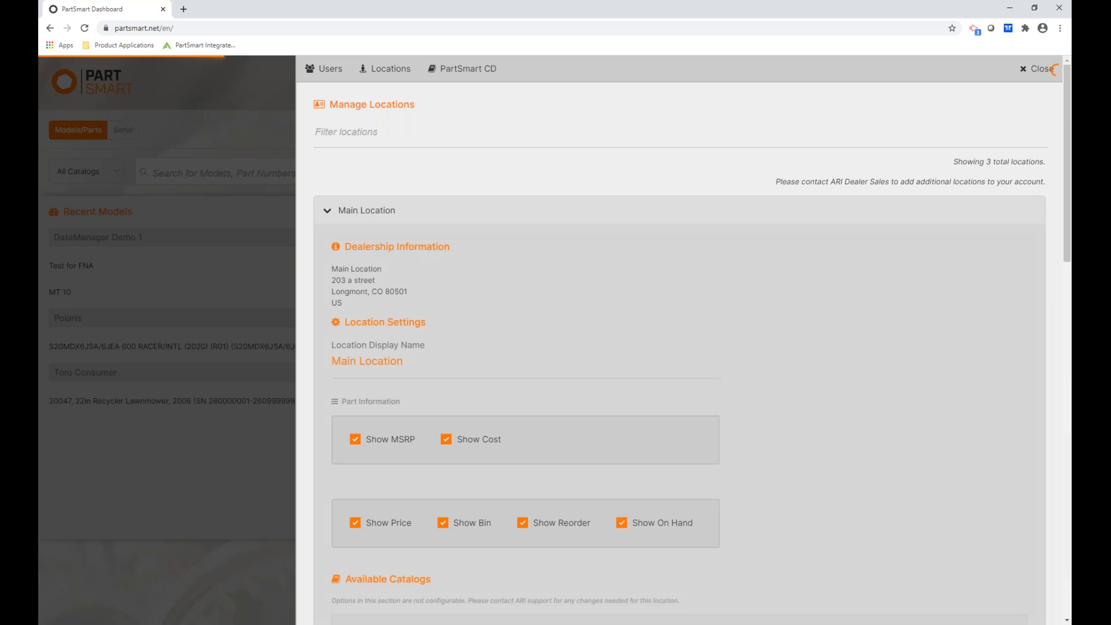
scroll(410, 253, "down", 3)
scroll(376, 174, "down", 2)
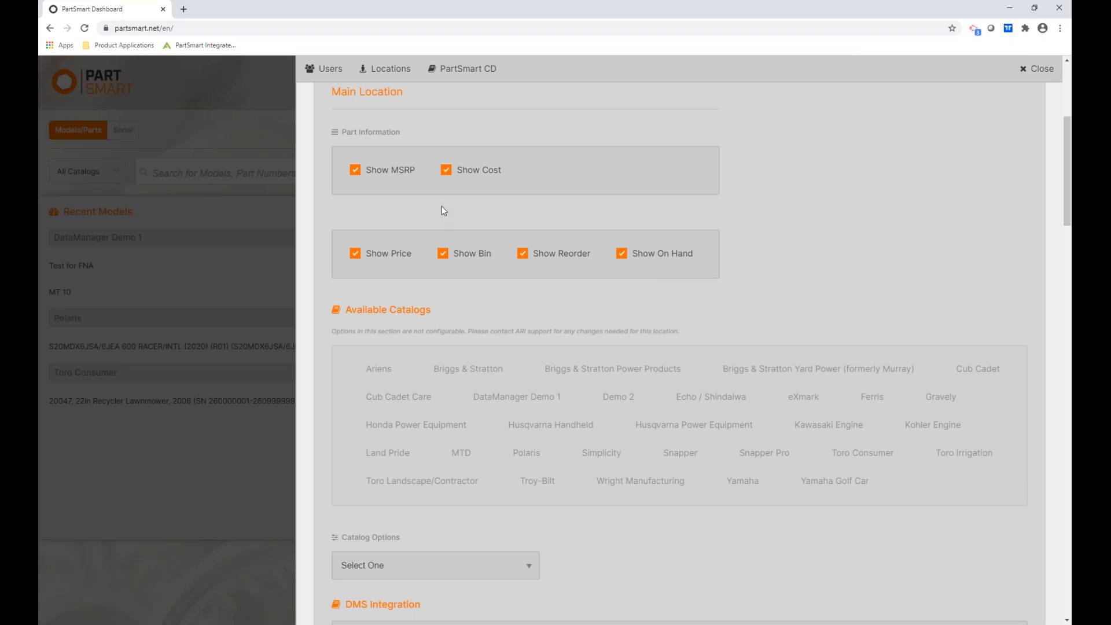
left_click(522, 255)
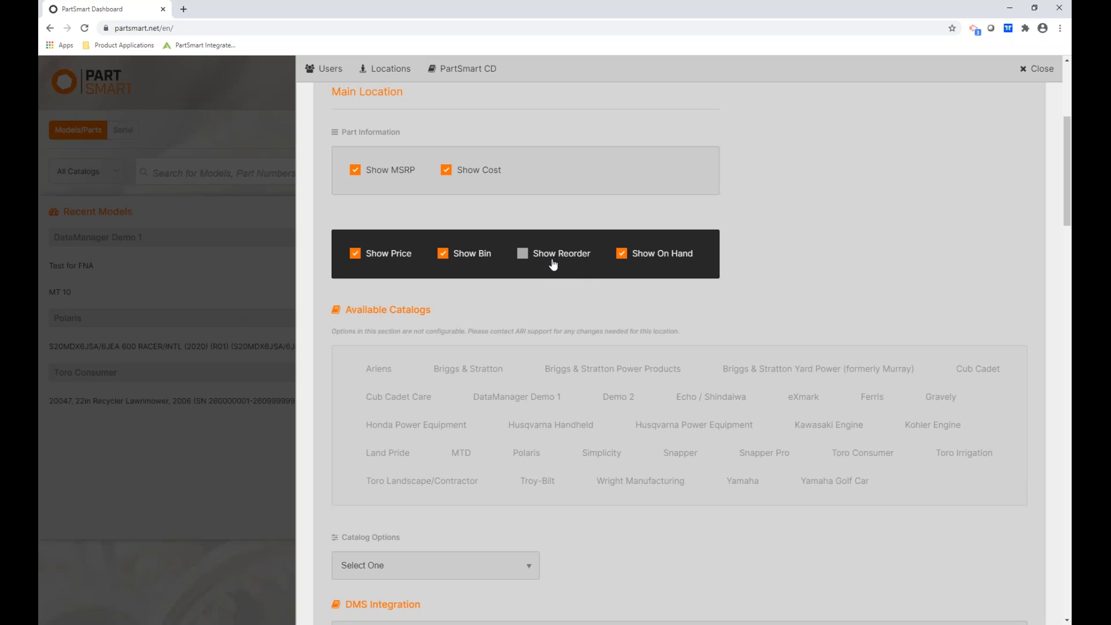
scroll(552, 265, "down", 4)
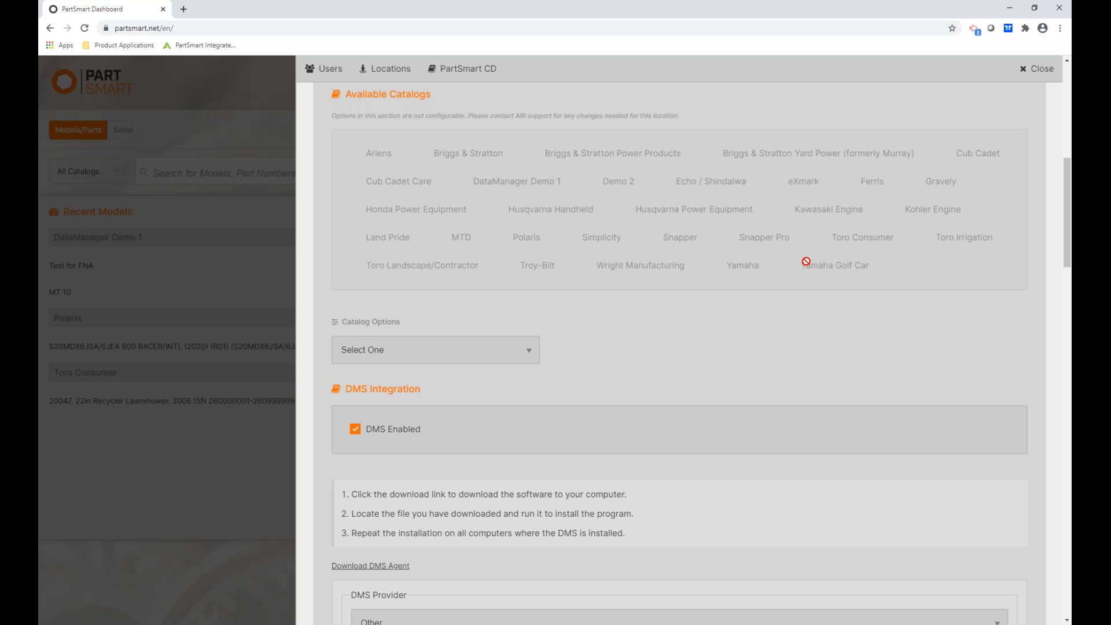
Select Cub Cadet in Main Location's Catalog Options dropdown.
left_click(461, 357)
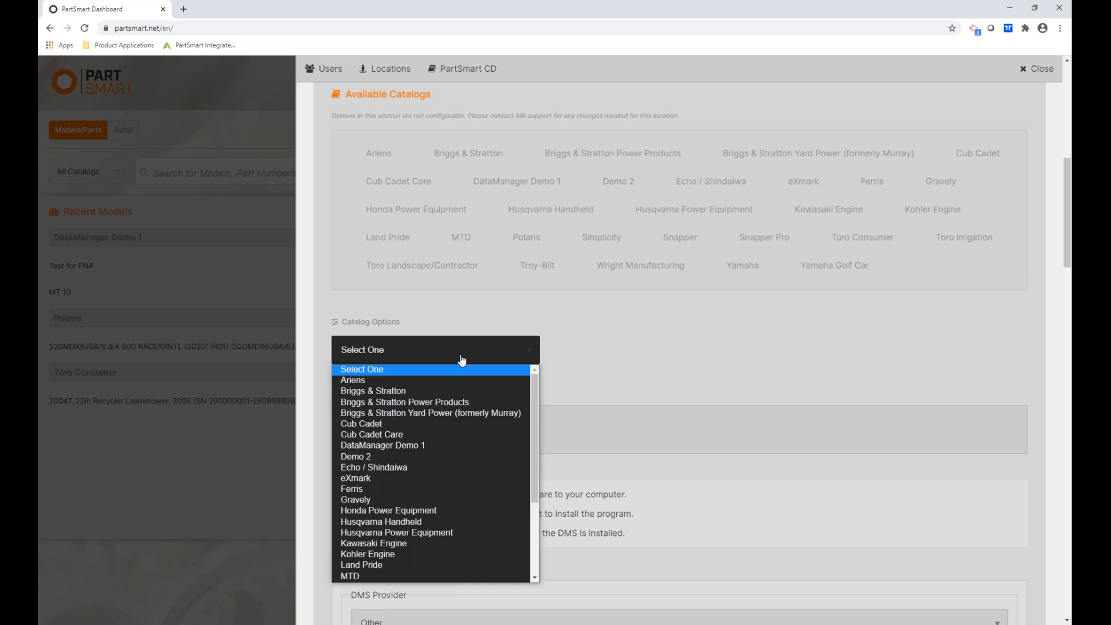
left_click(379, 423)
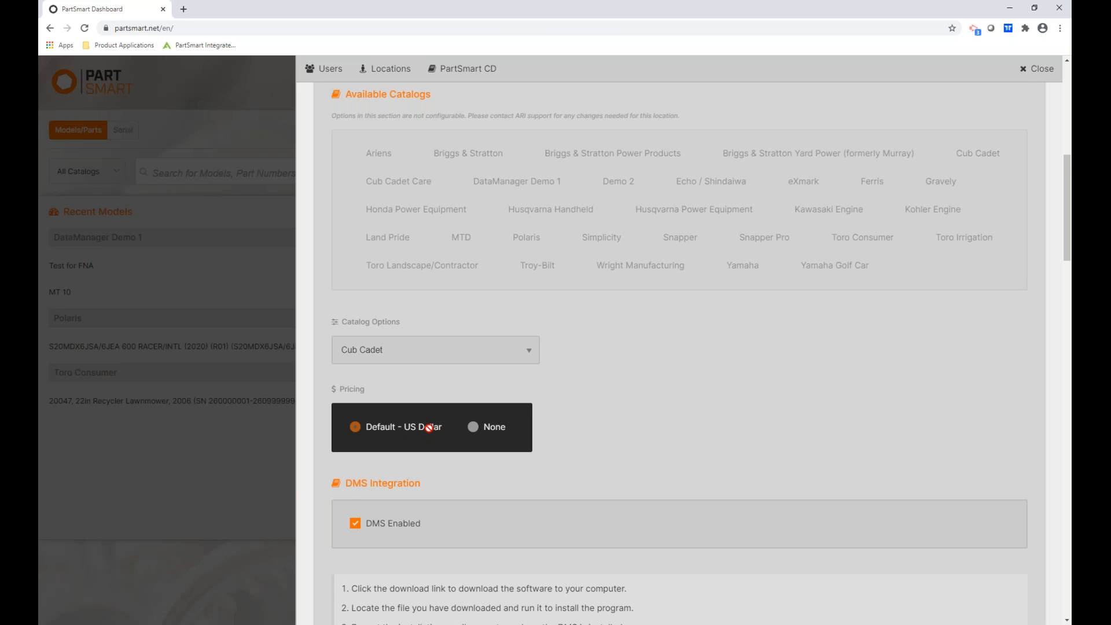
scroll(491, 367, "down", 4)
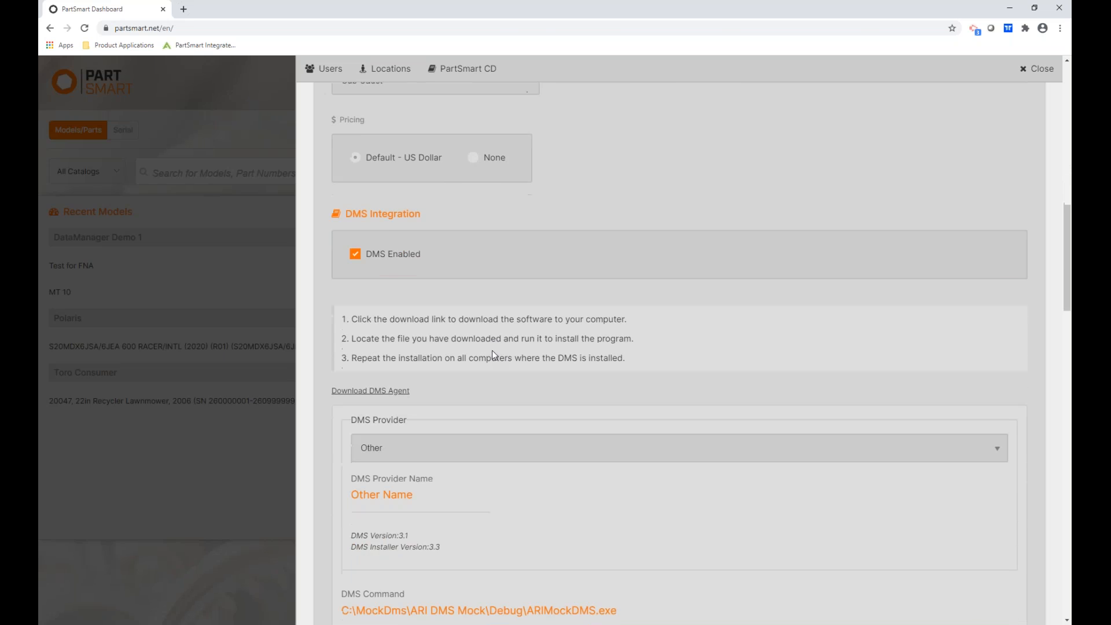
scroll(492, 350, "down", 2)
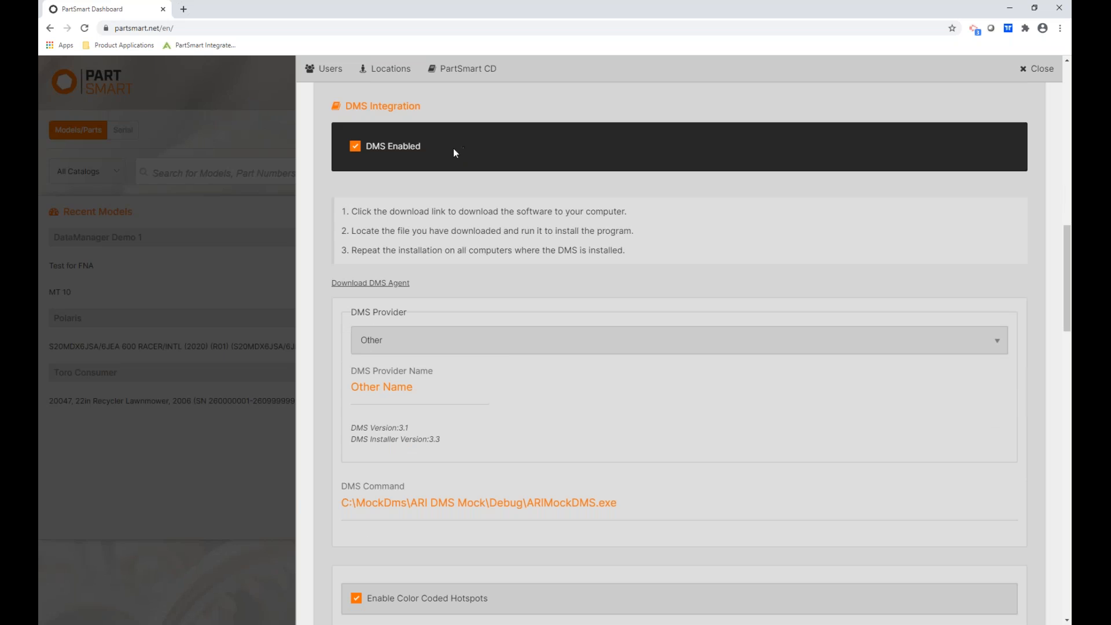
Toggle DMS Enabled off and back on, then download the DMS Agent installer.
left_click(361, 152)
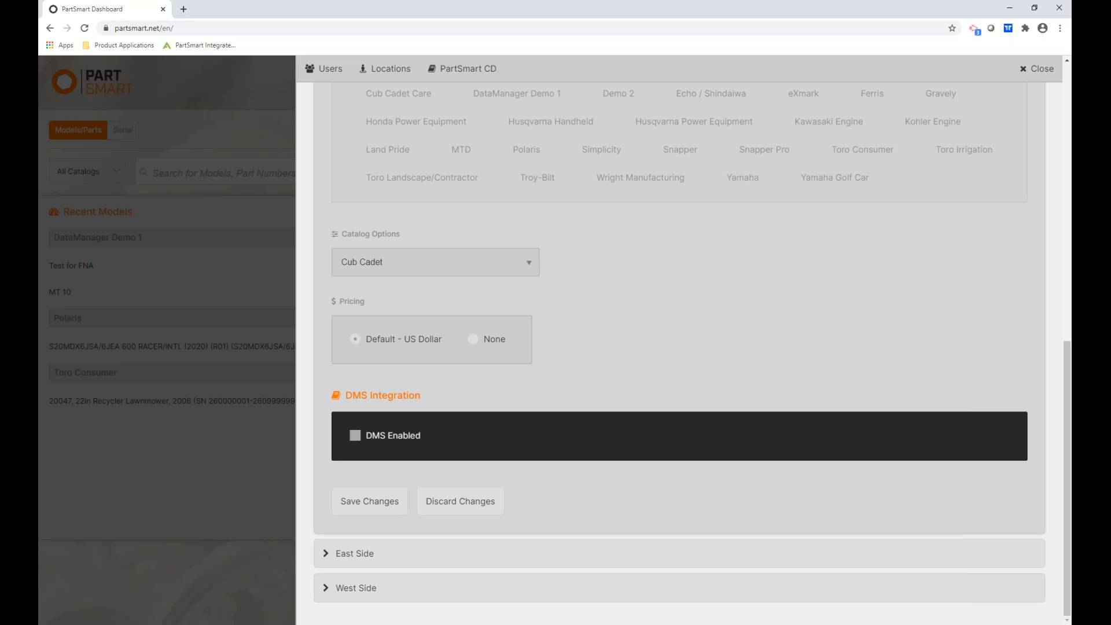
left_click(355, 439)
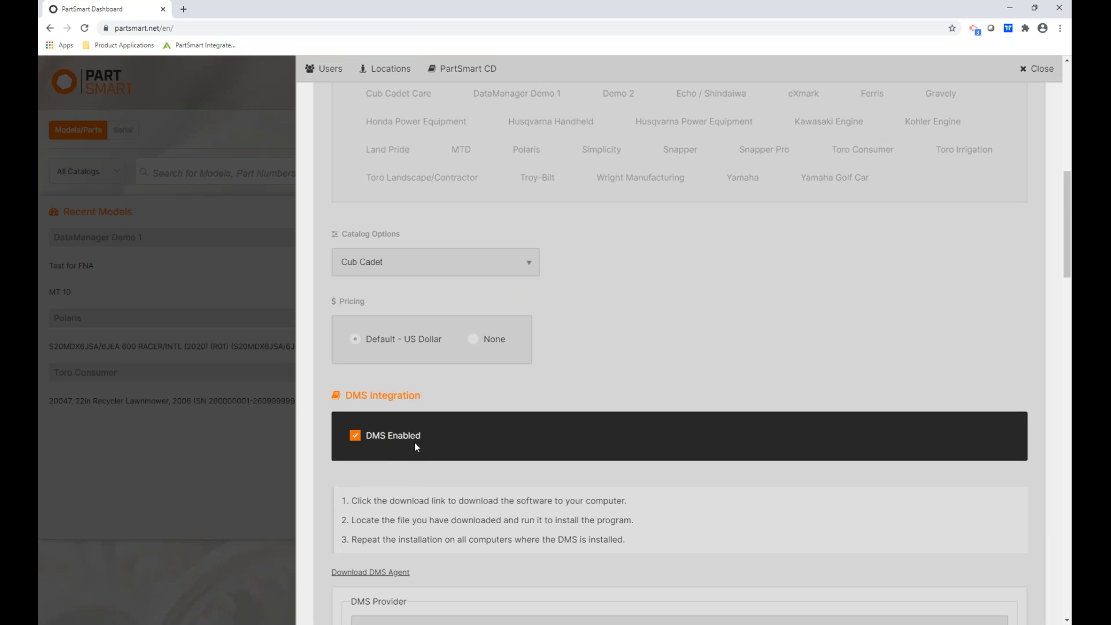
scroll(415, 442, "down", 5)
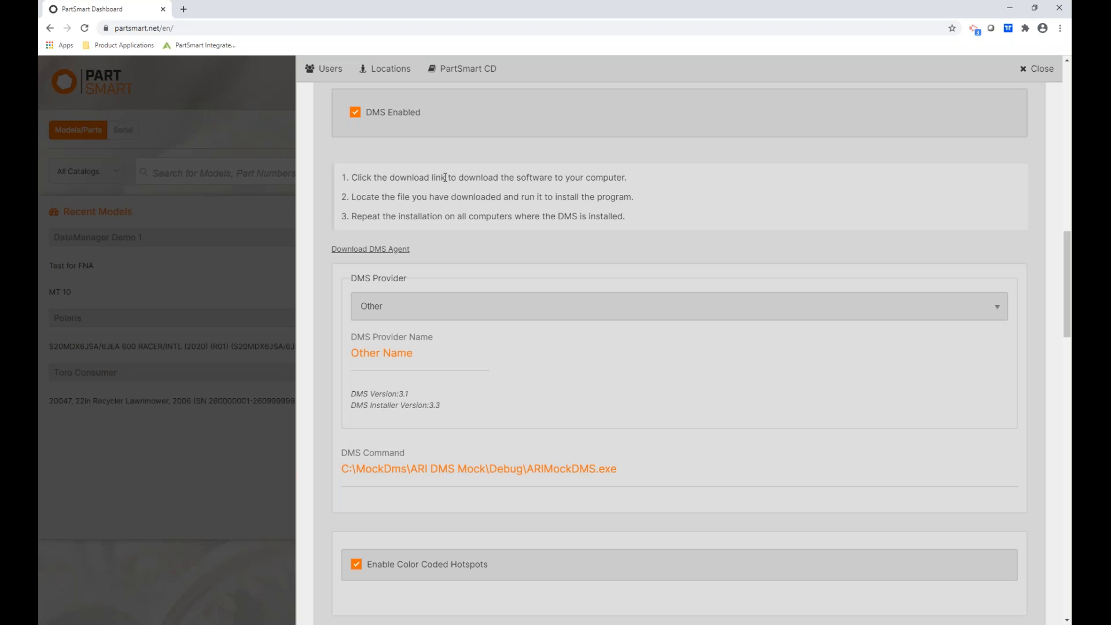
left_click(361, 253)
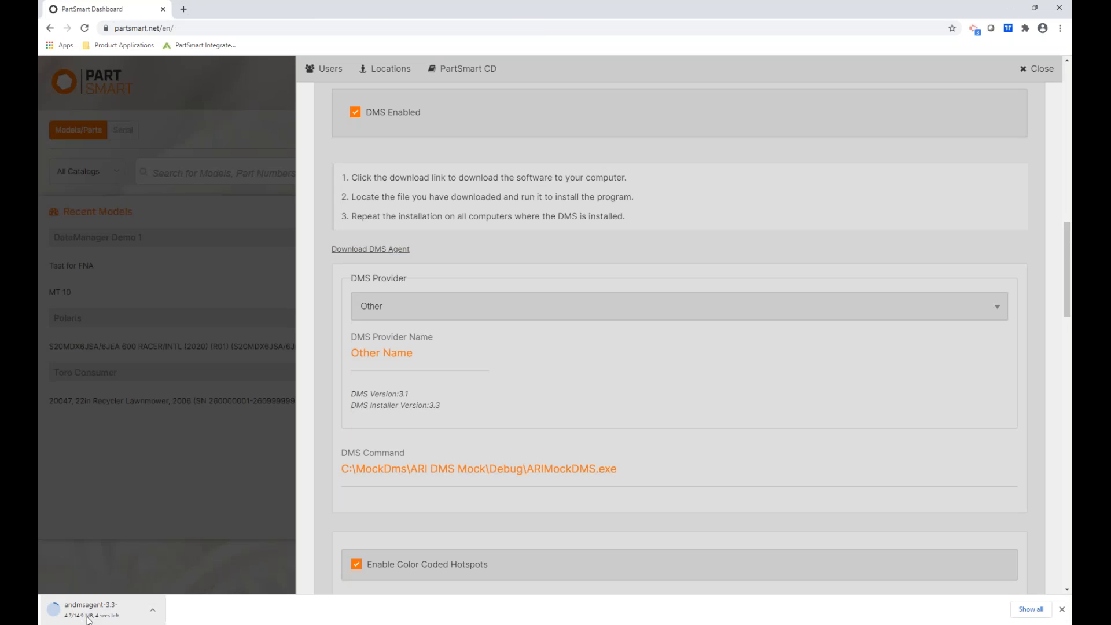
Close the download bar and browse DMS providers, leaving Other selected.
left_click(1062, 609)
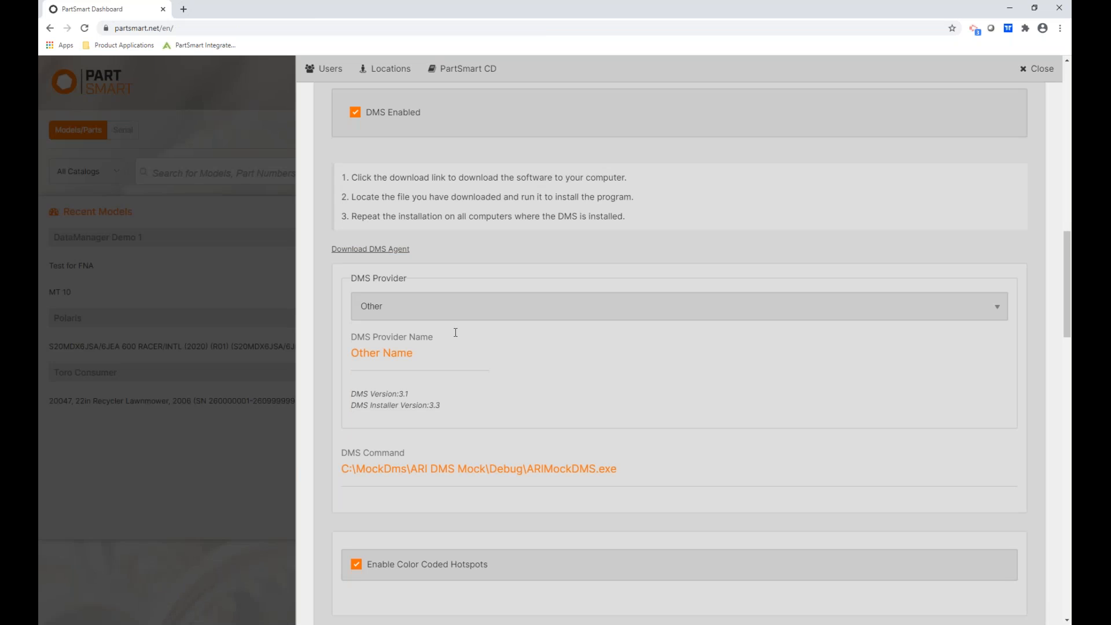
left_click(409, 312)
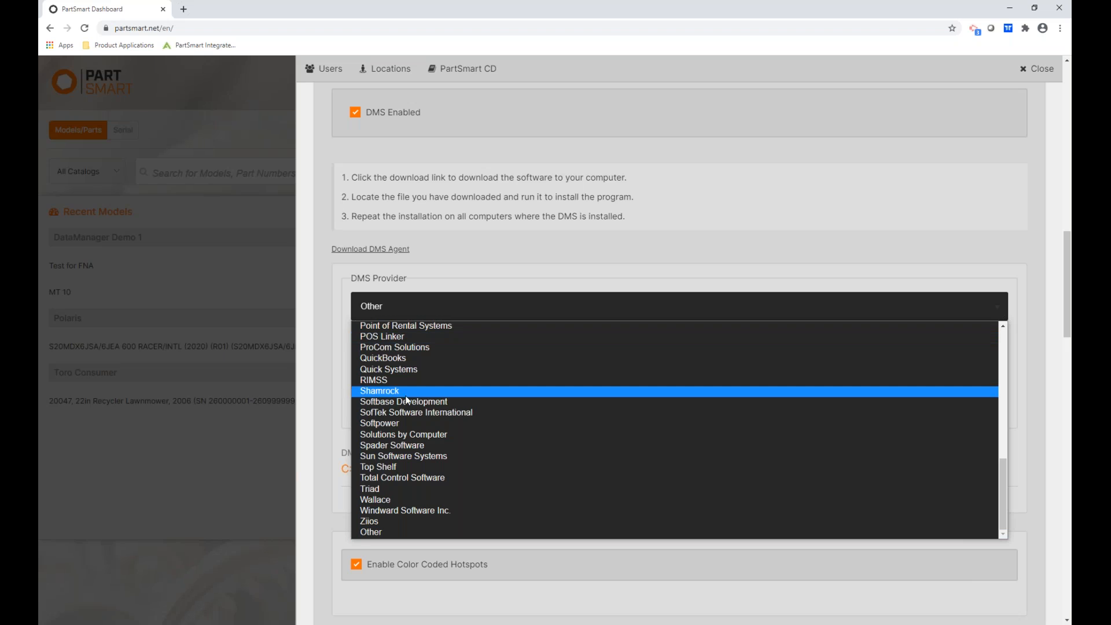
scroll(388, 376, "up", 4)
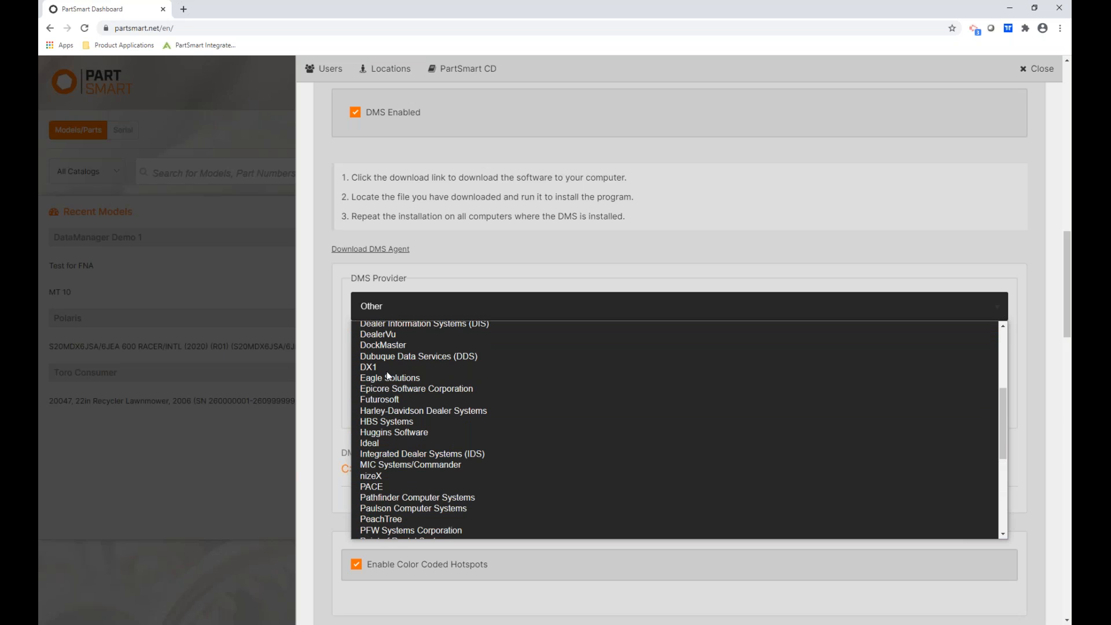
scroll(388, 376, "down", 4)
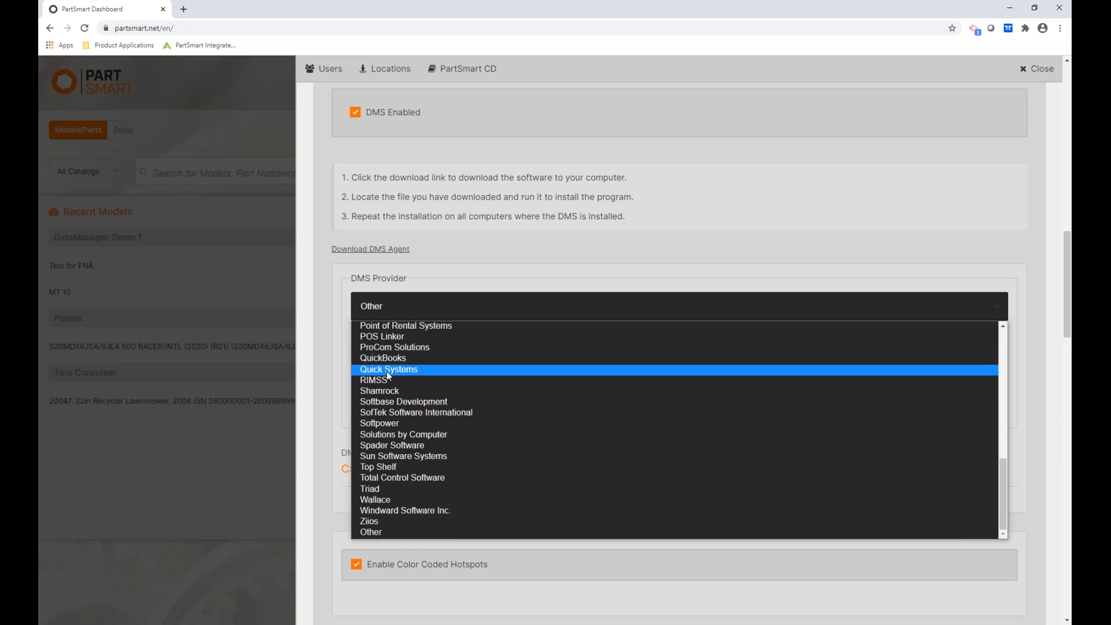
left_click(377, 533)
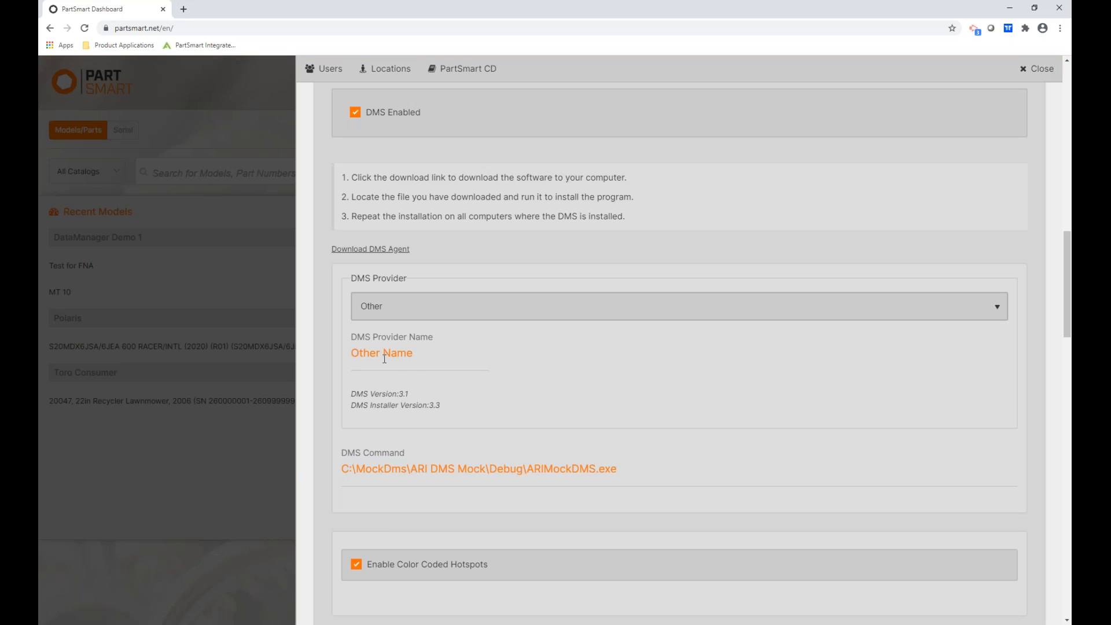
Turn off Enable Color Coded Hotspots for Main Location.
scroll(385, 364, "down", 3)
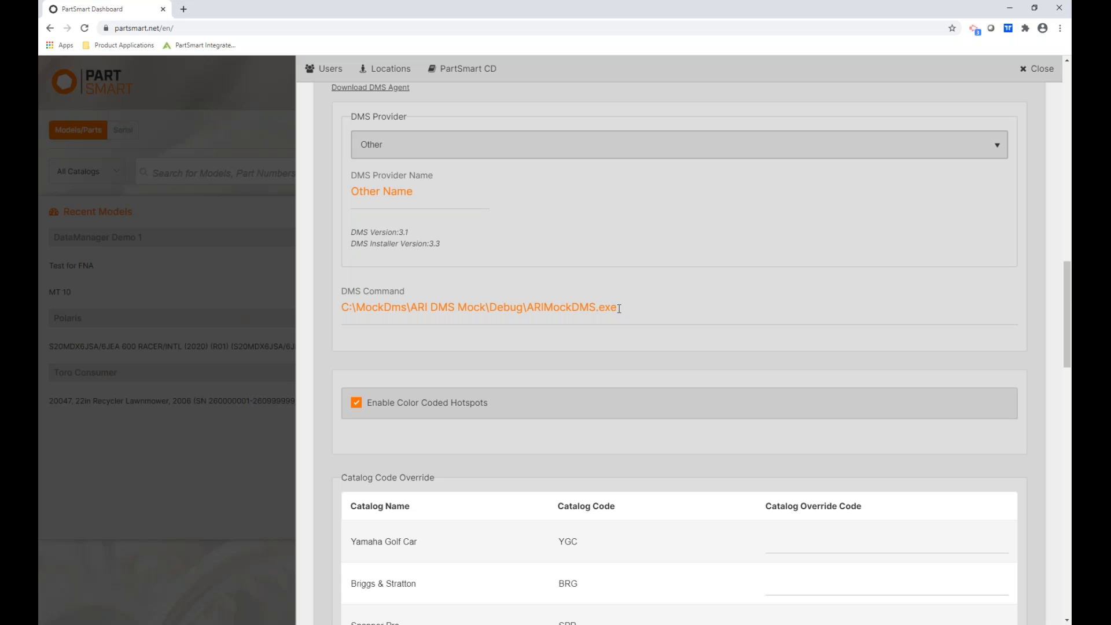
scroll(462, 367, "down", 4)
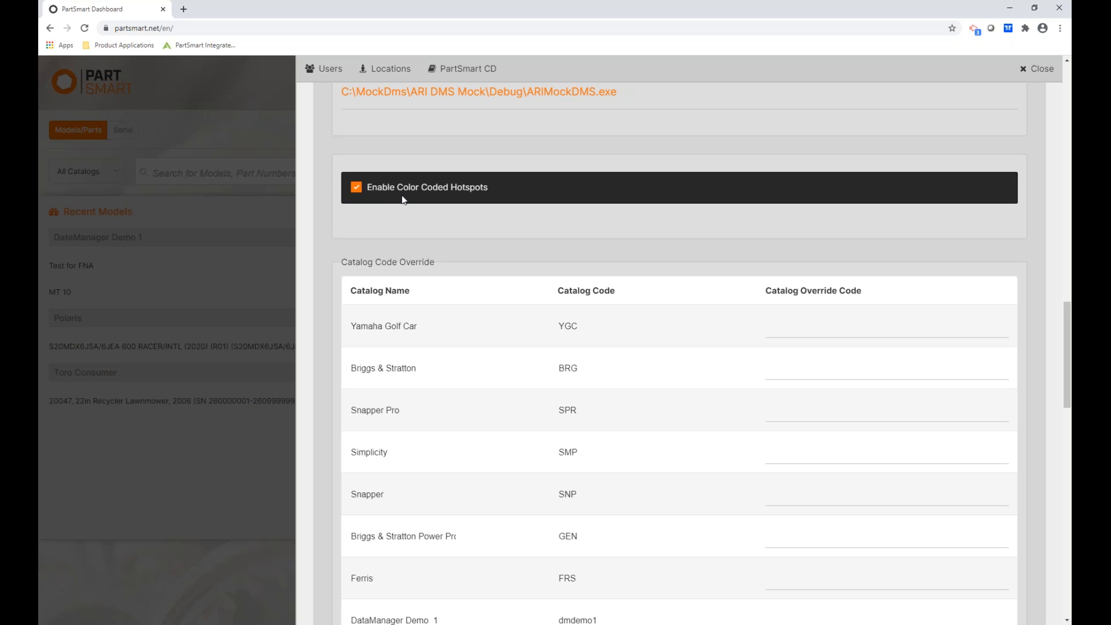
left_click(357, 188)
scroll(405, 220, "down", 3)
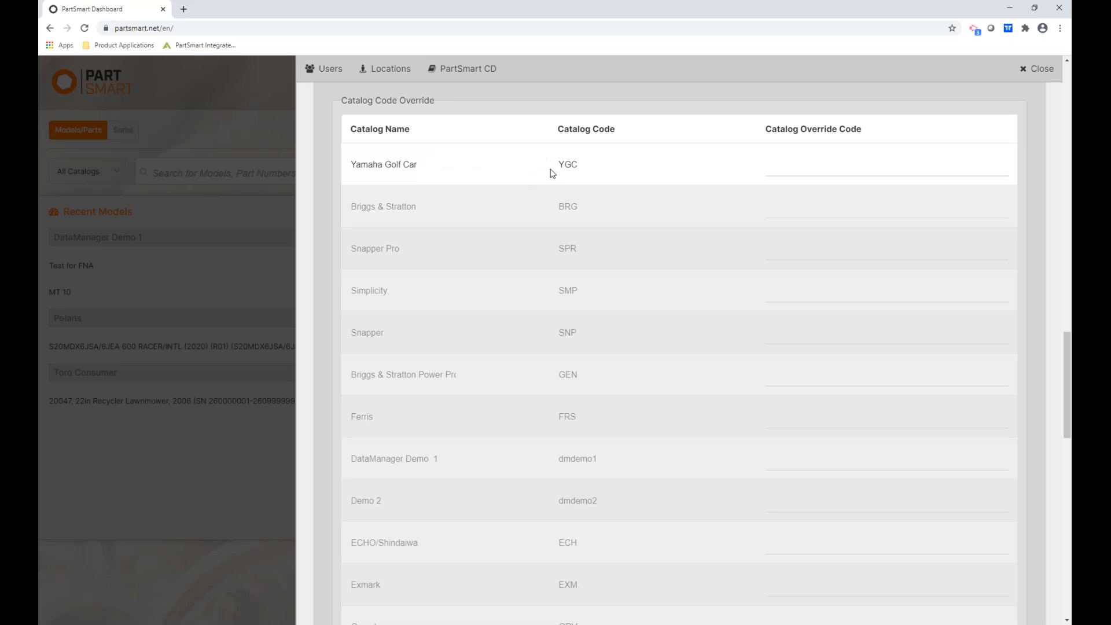
Enter YAM as Yamaha Golf Car's Catalog Override Code and save the location settings.
left_click(793, 164)
type("YAM")
scroll(417, 333, "down", 8)
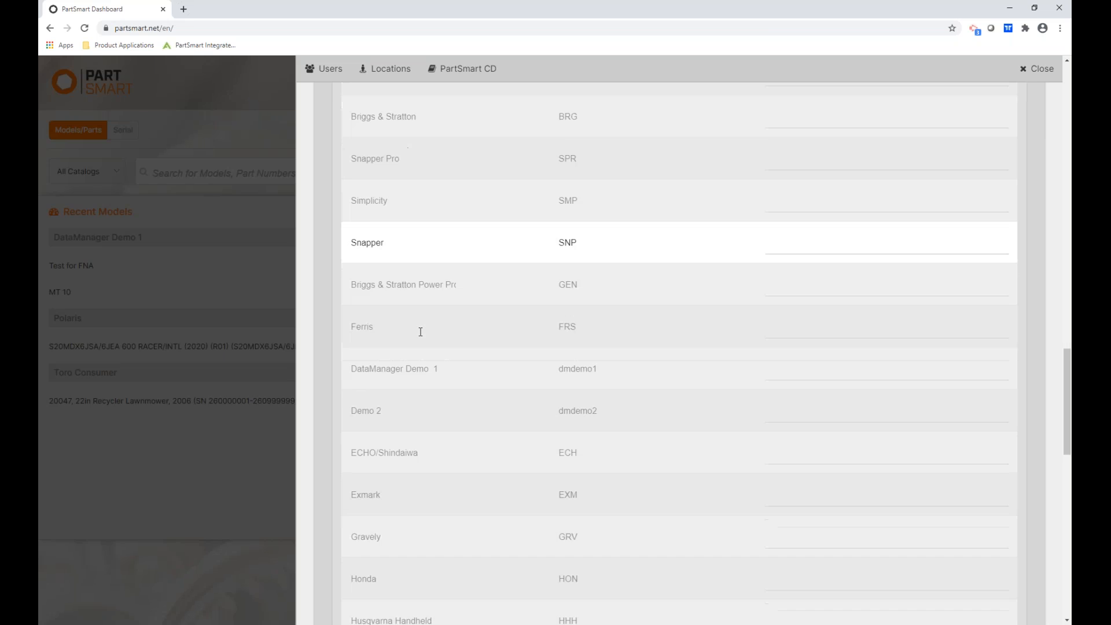
scroll(414, 346, "down", 9)
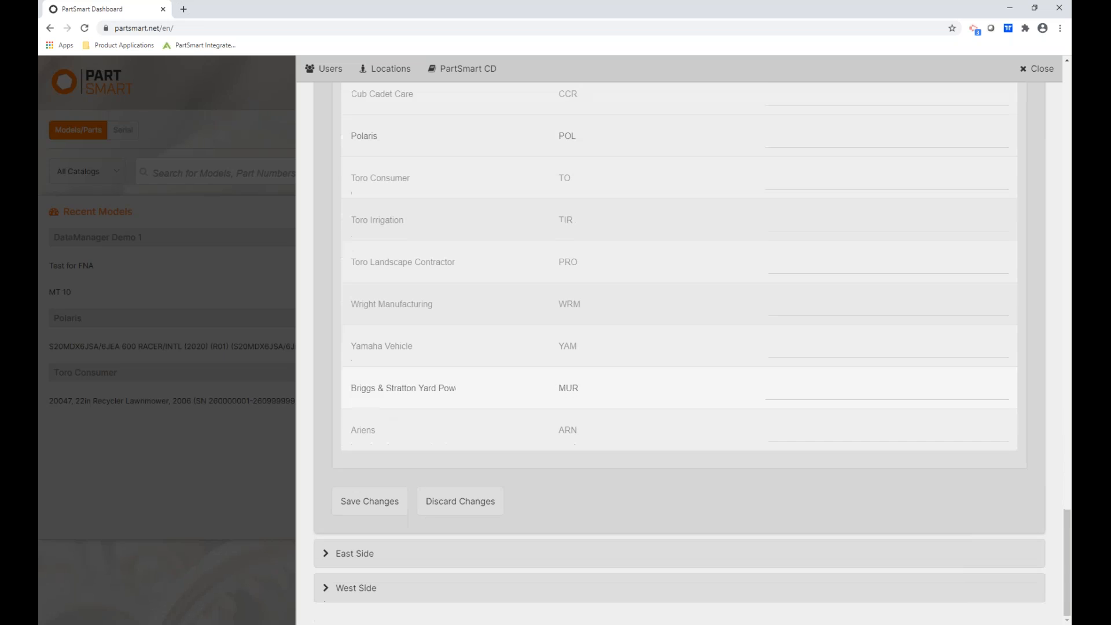
left_click(366, 502)
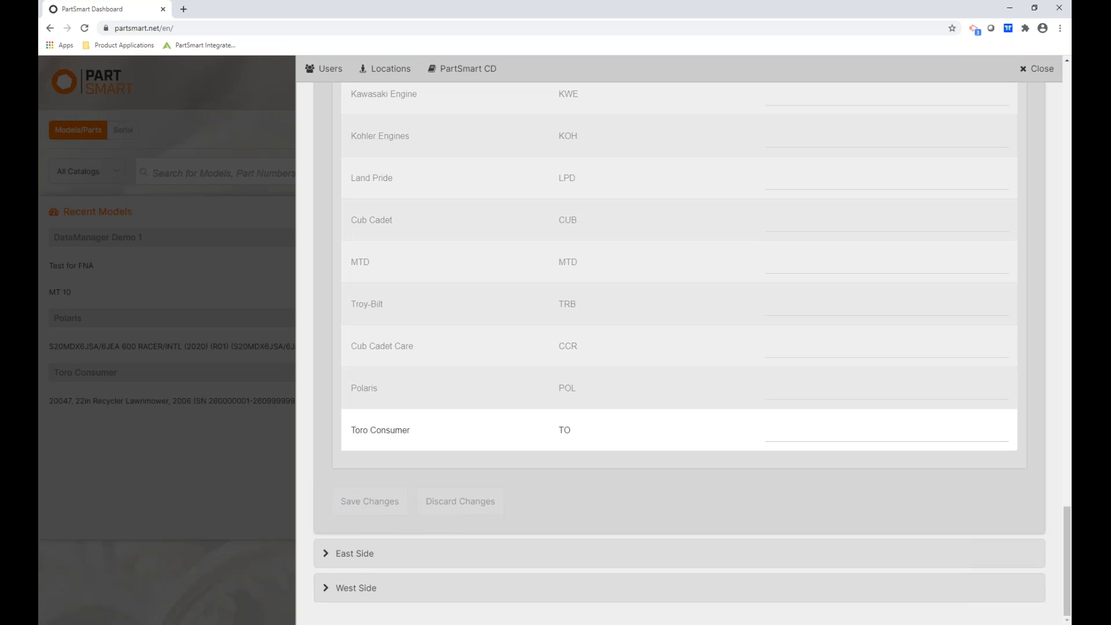
scroll(677, 347, "up", 12)
scroll(677, 347, "up", 15)
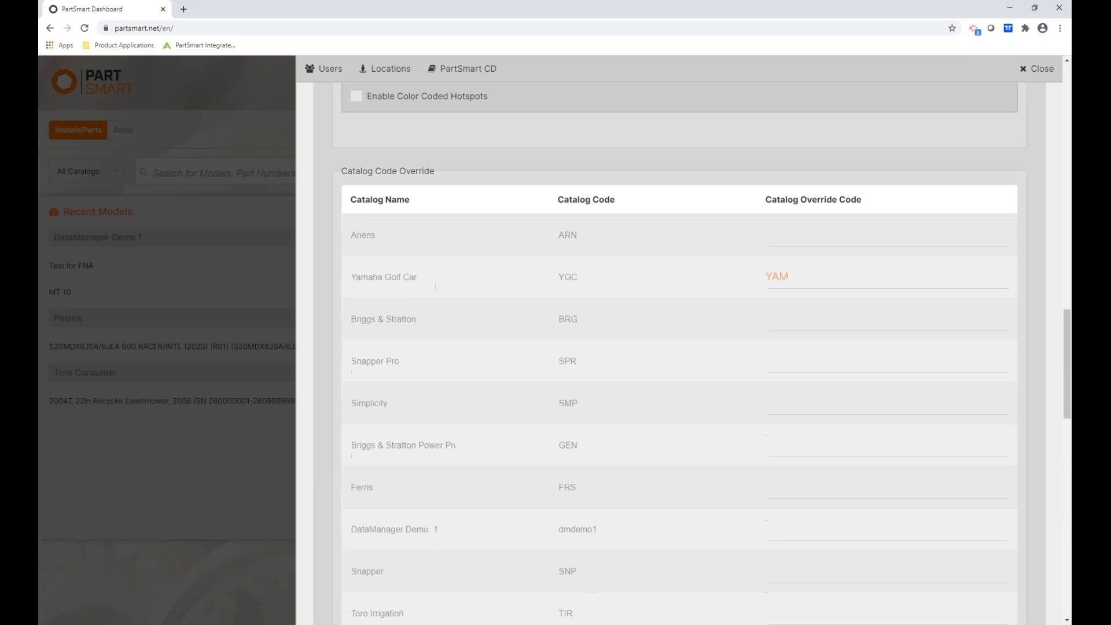
scroll(426, 277, "up", 5)
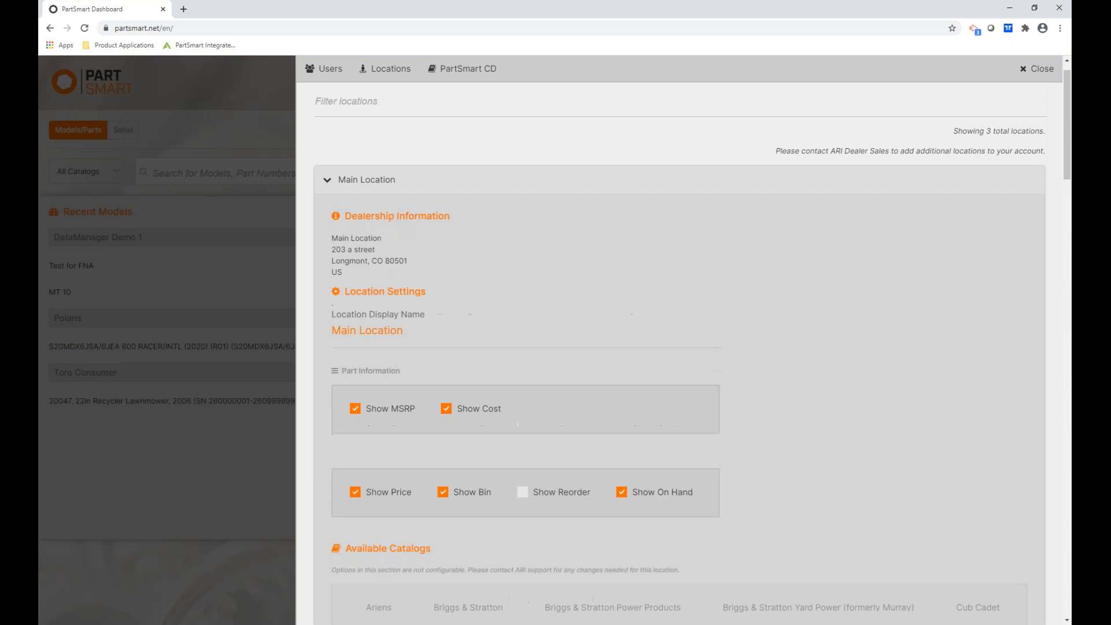
Collapse Main Location and view the PartSmart CD subscription page.
left_click(442, 216)
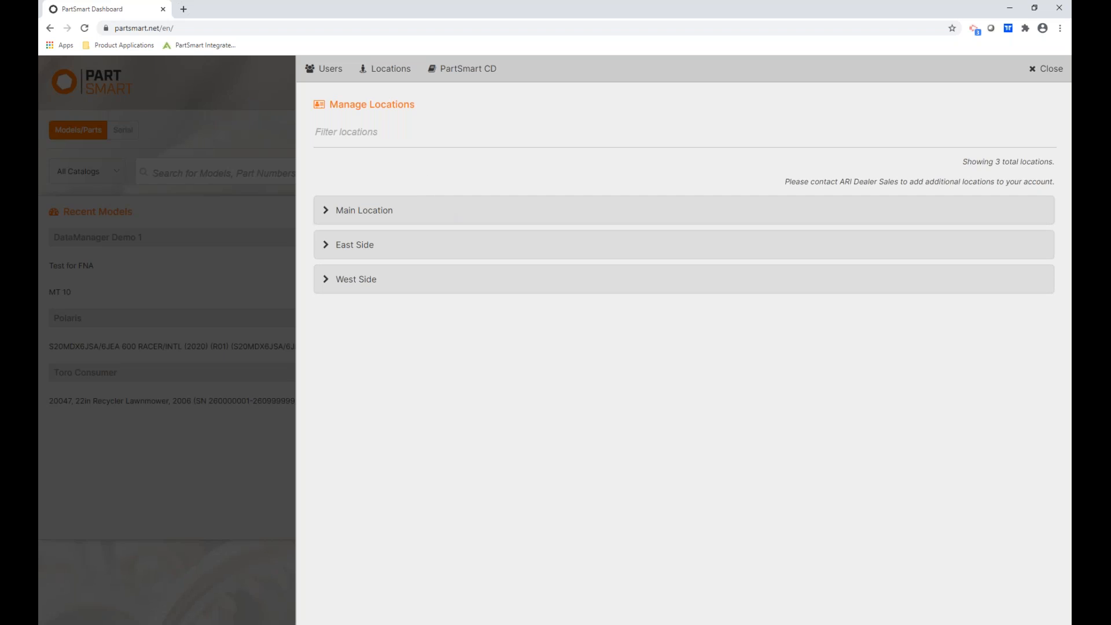
left_click(462, 72)
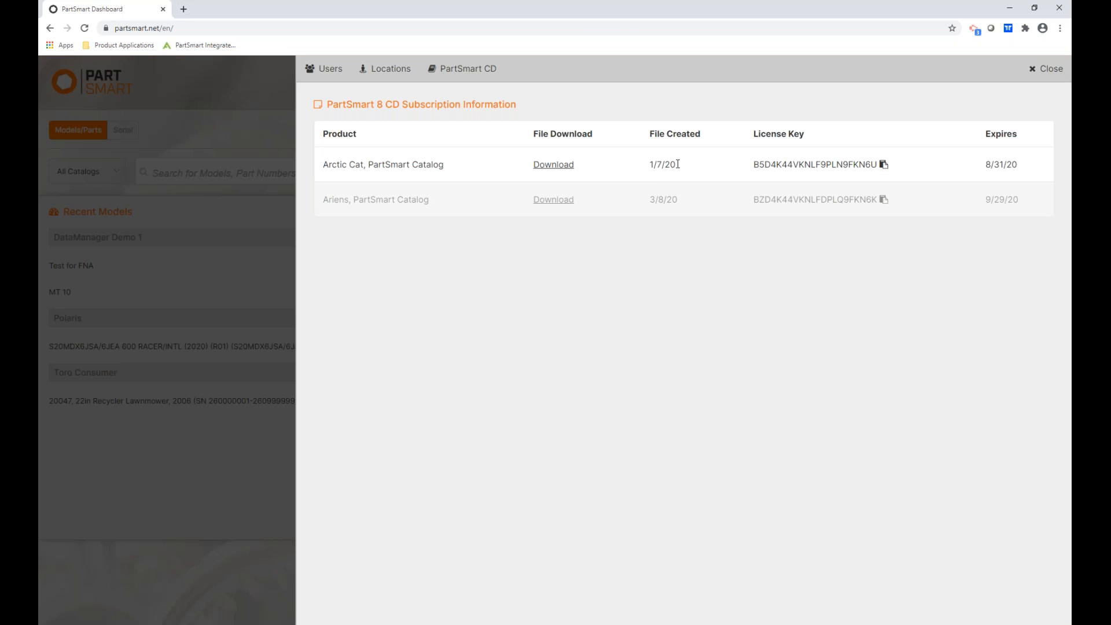
left_click(884, 166)
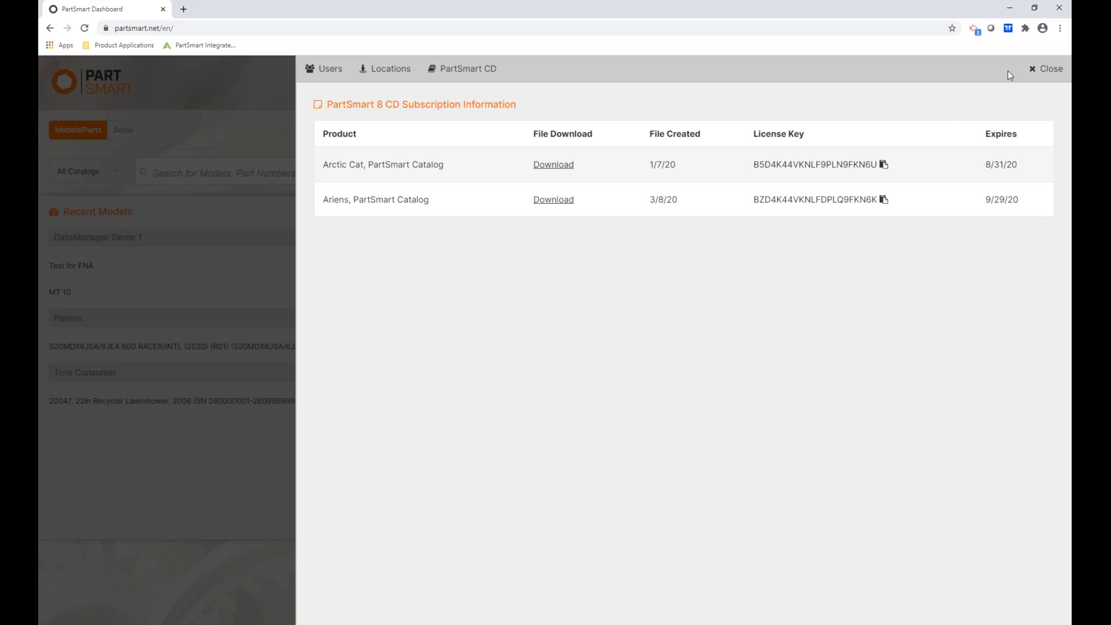
Close the settings panel, open MT 10 from Recent Models, and start an issue report.
left_click(1053, 71)
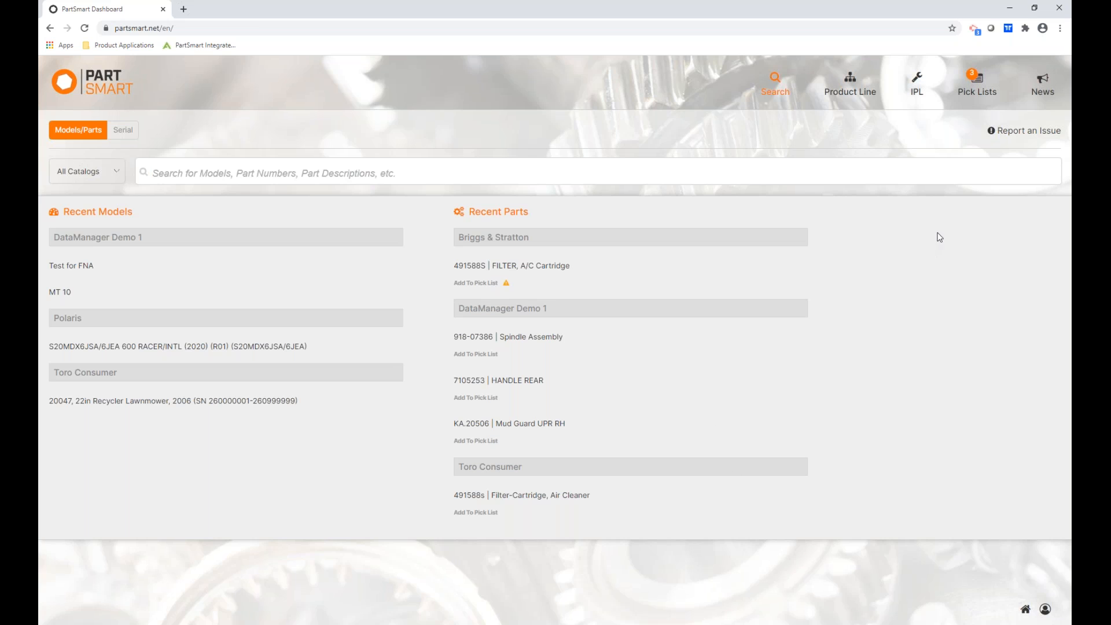
left_click(61, 293)
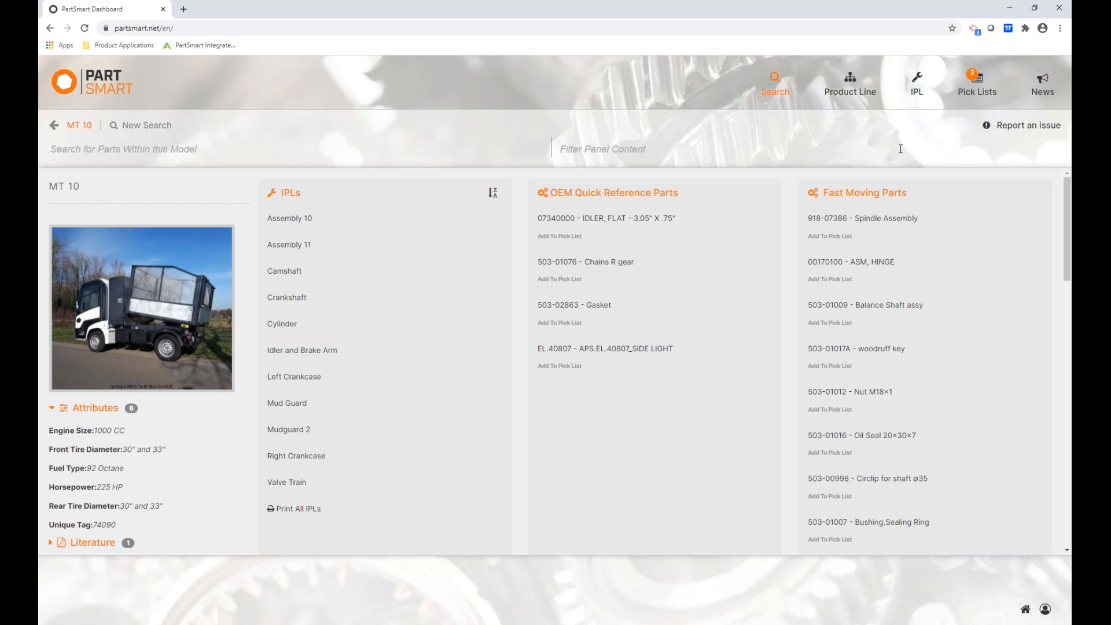
left_click(1018, 132)
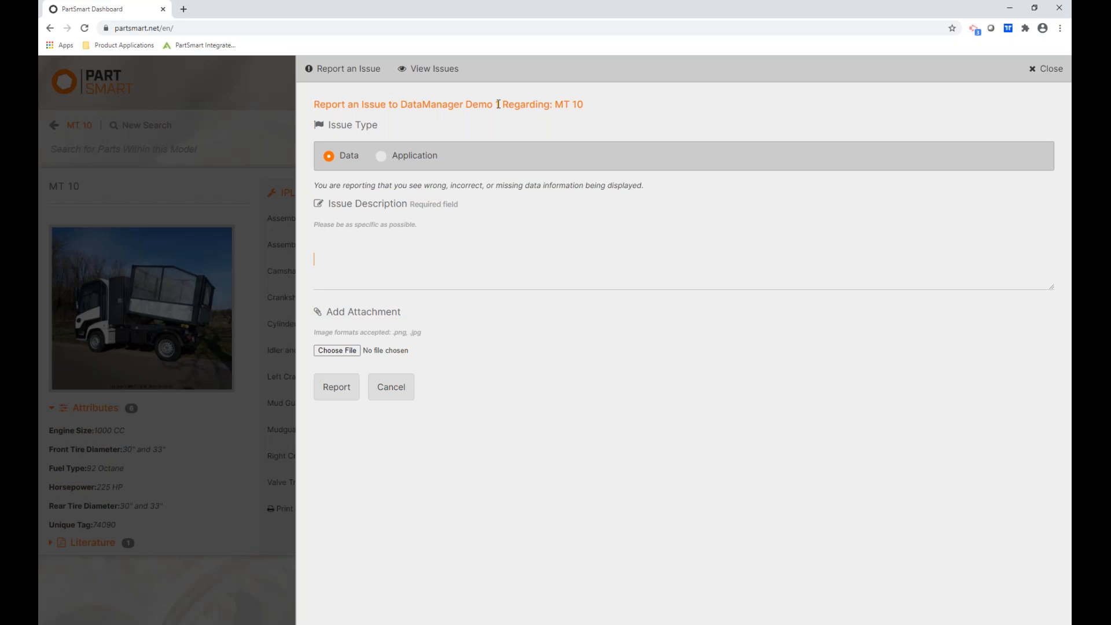
Report a data issue on model MT 10 of catalog DataManager Demo 1 described as 'Missing diagram'.
left_click_drag(500, 105, 400, 106)
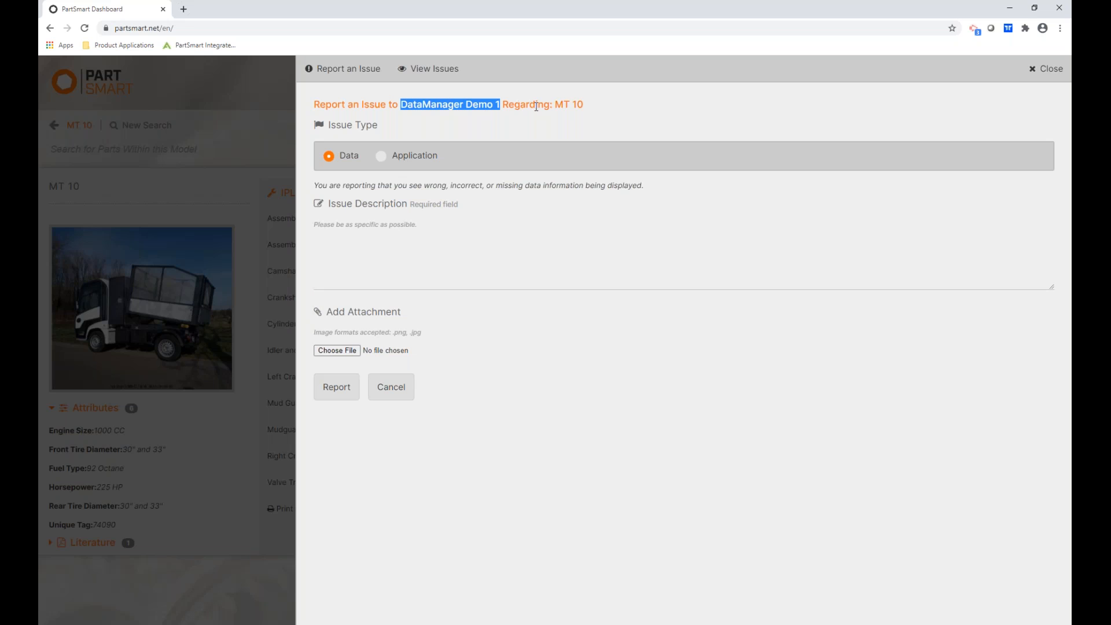
left_click_drag(583, 105, 555, 104)
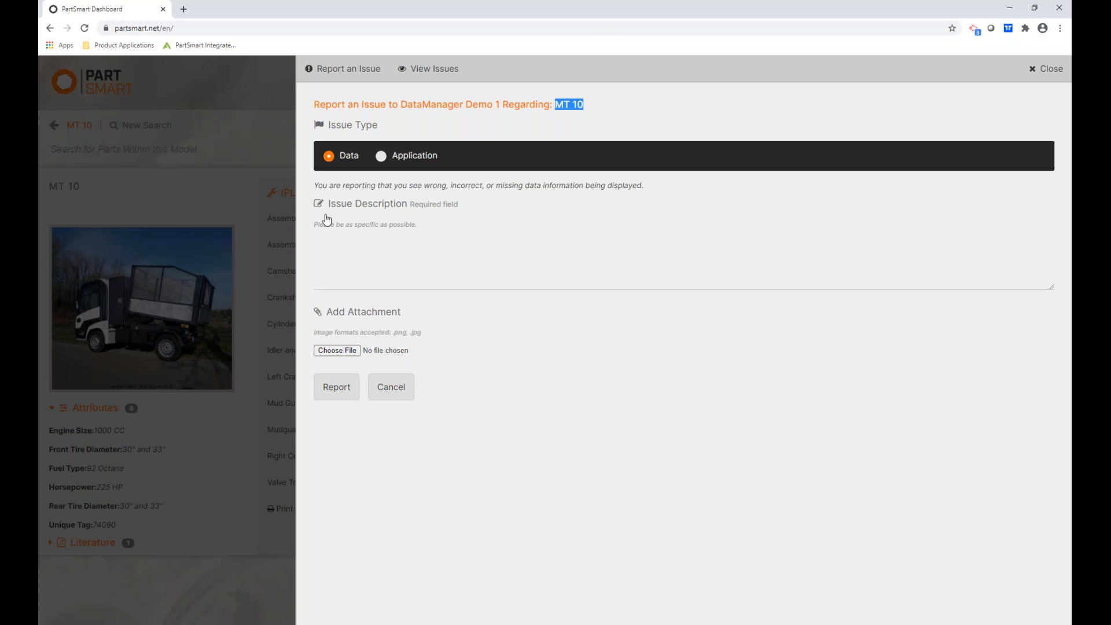
left_click(325, 271)
type("Missing d")
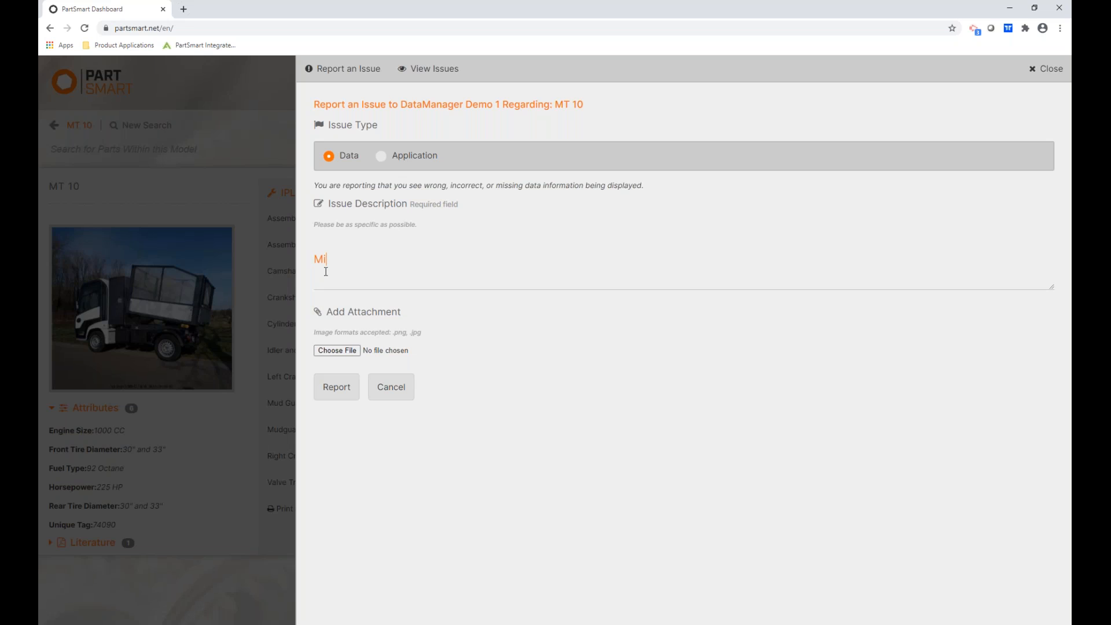
type("iagram.")
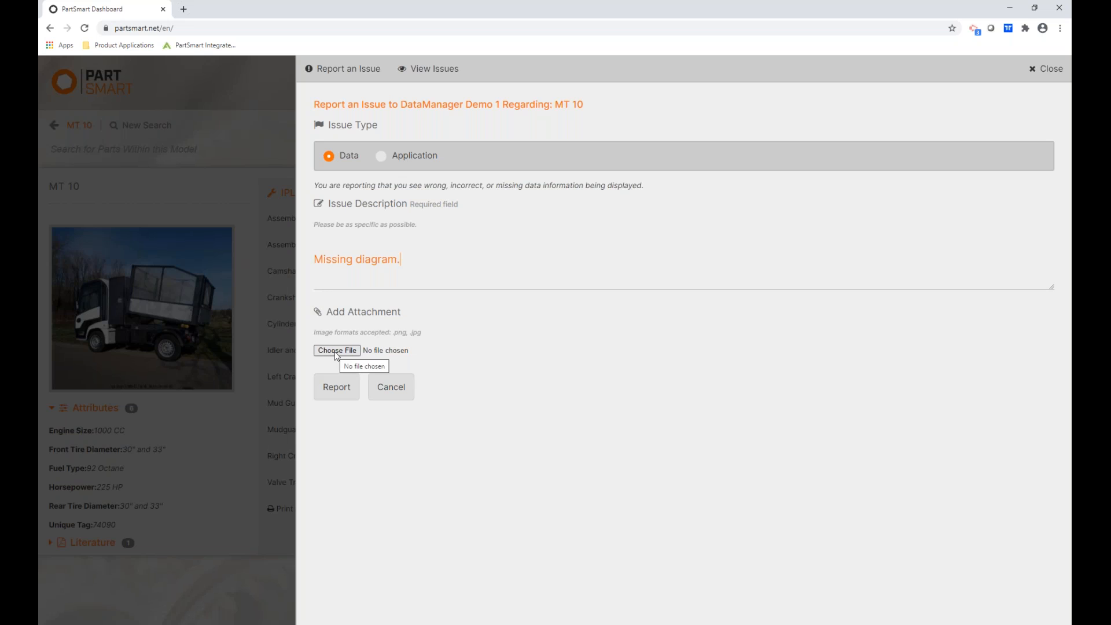
left_click(336, 392)
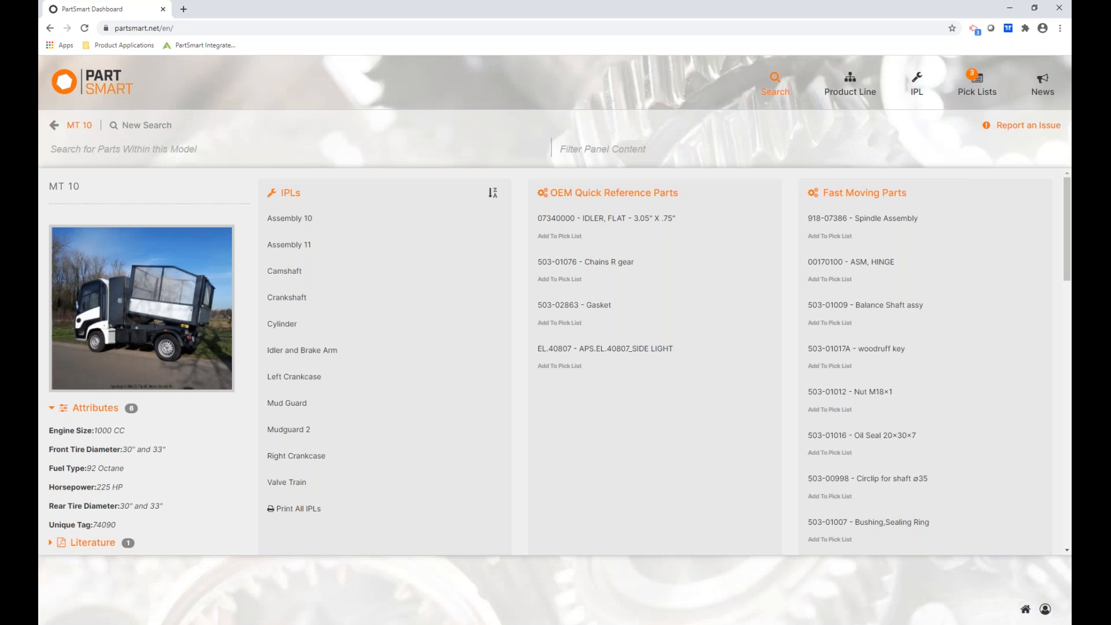
List the reported issues and expand the open MT 10 issue, ID 322, reported 11/10/20.
left_click(1024, 131)
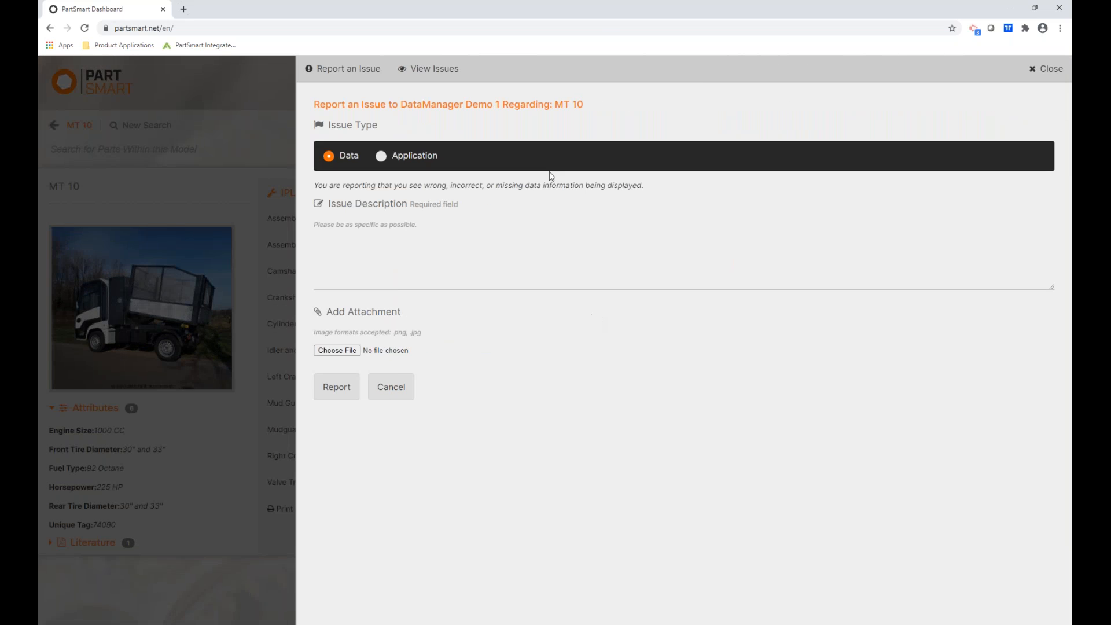
left_click(430, 70)
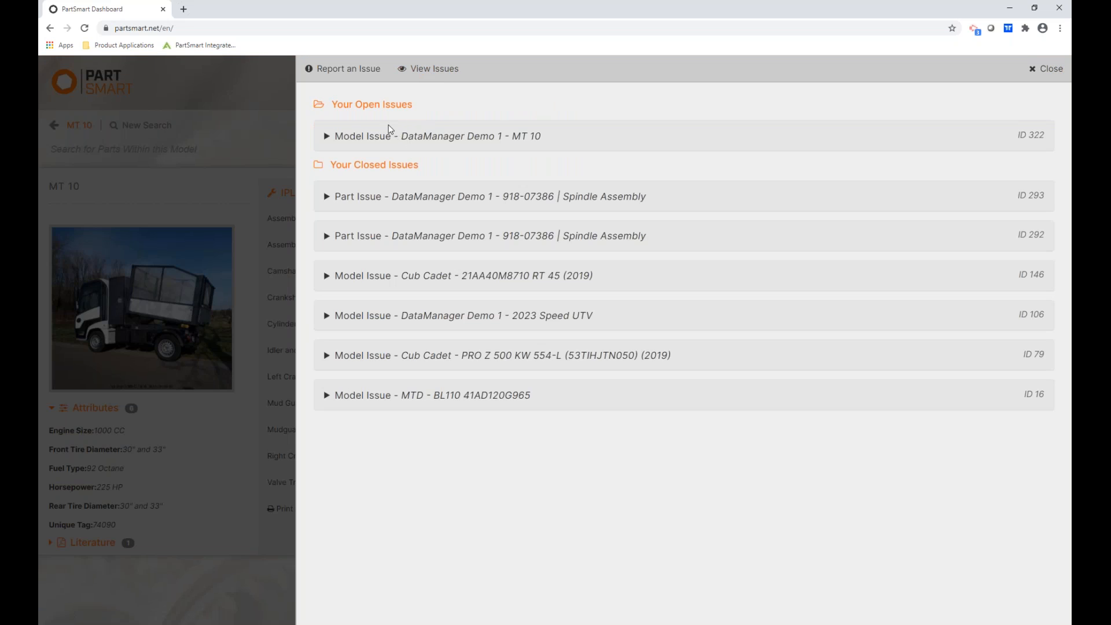
left_click(427, 137)
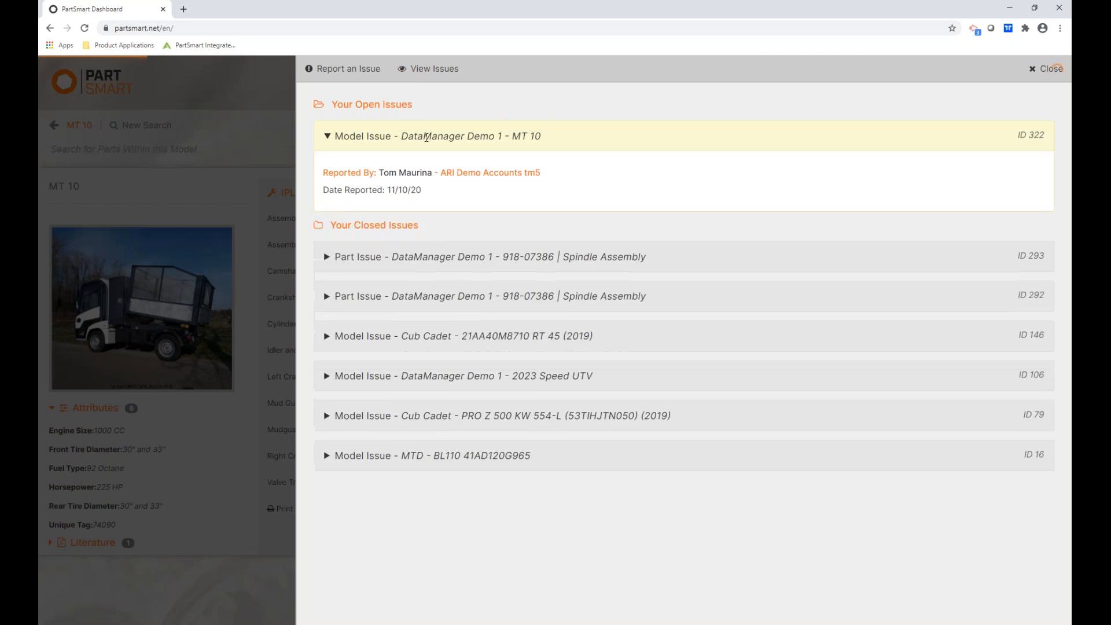